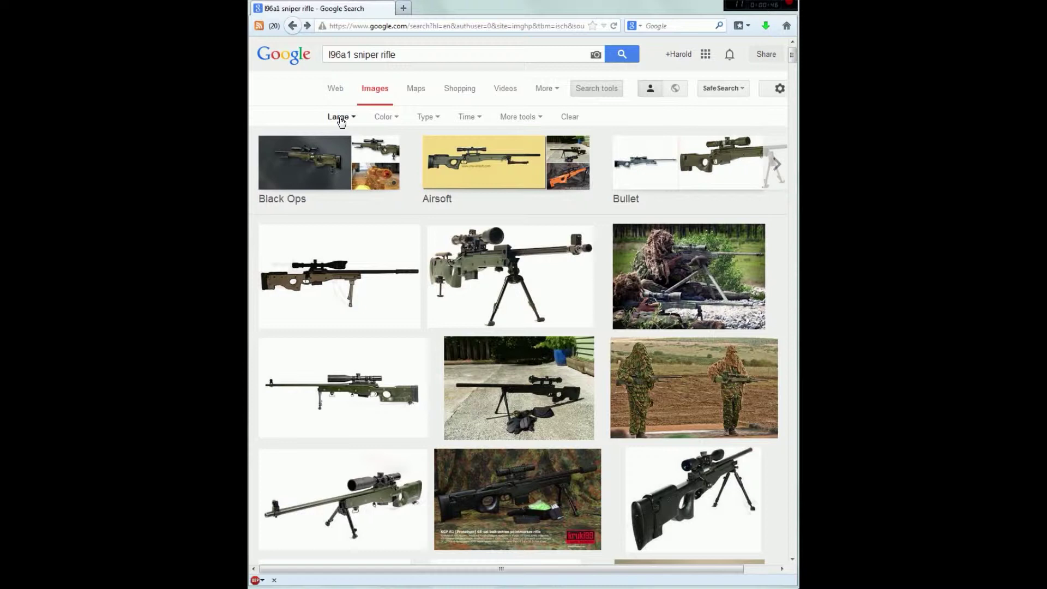
- Browse the large-size image results for the L96A1 sniper rifle to find a detailed side-view reference
click(336, 122)
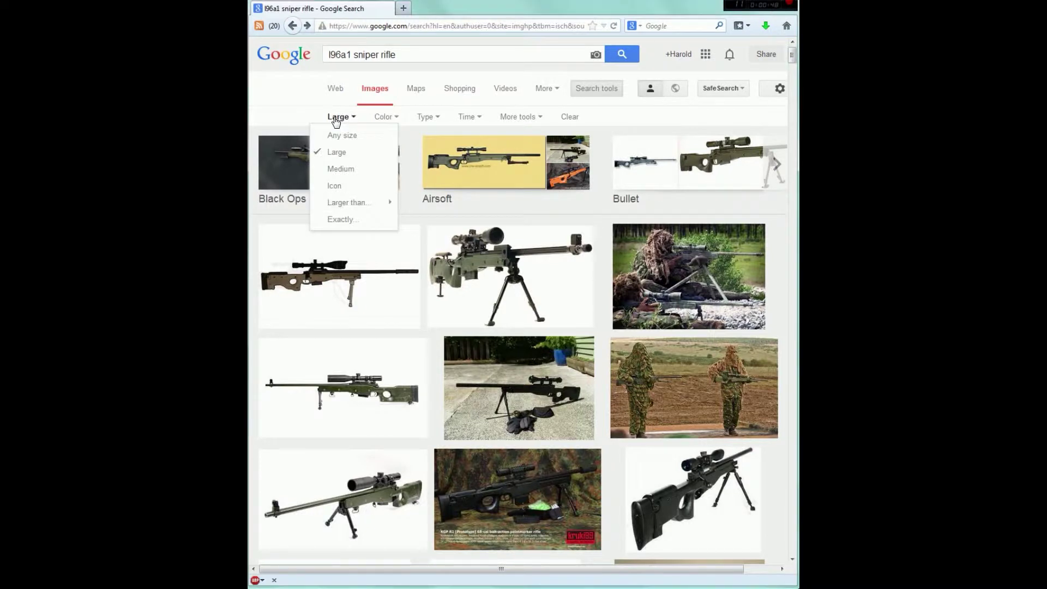
click(288, 119)
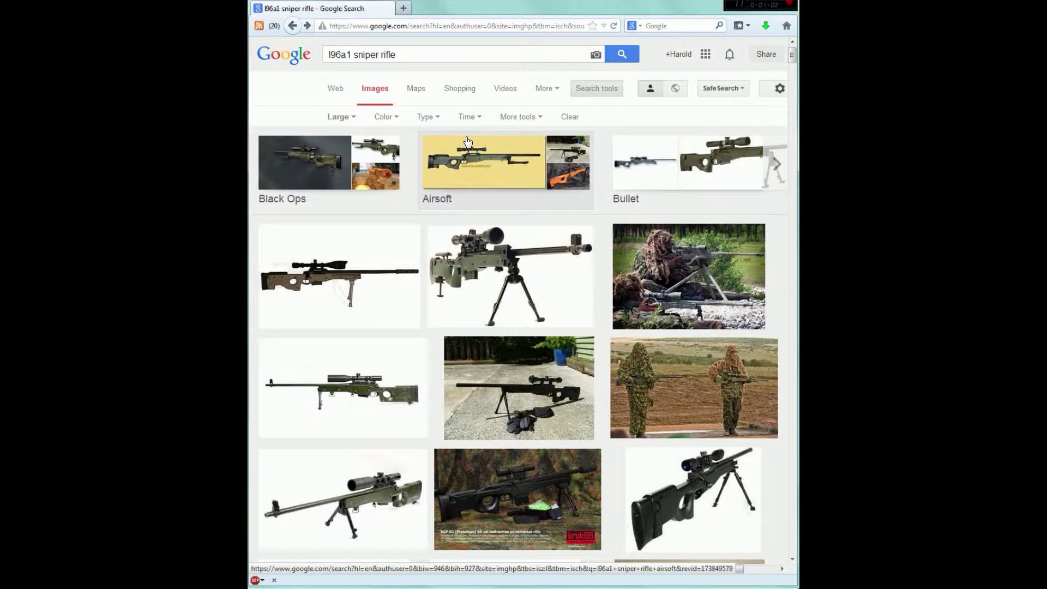
scroll(479, 159, down, 2)
scroll(479, 157, down, 15)
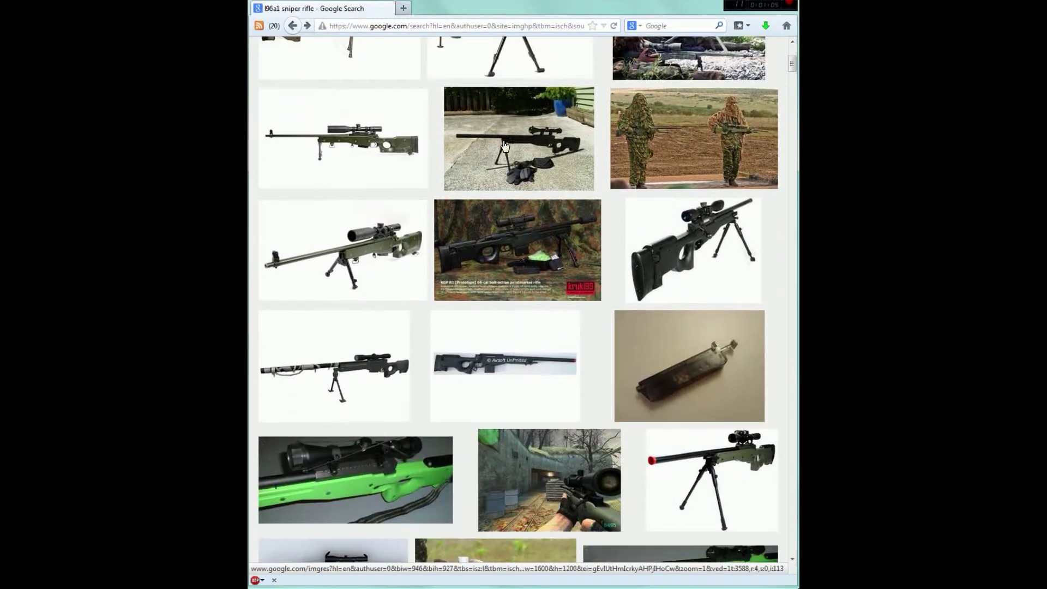
scroll(596, 176, down, 12)
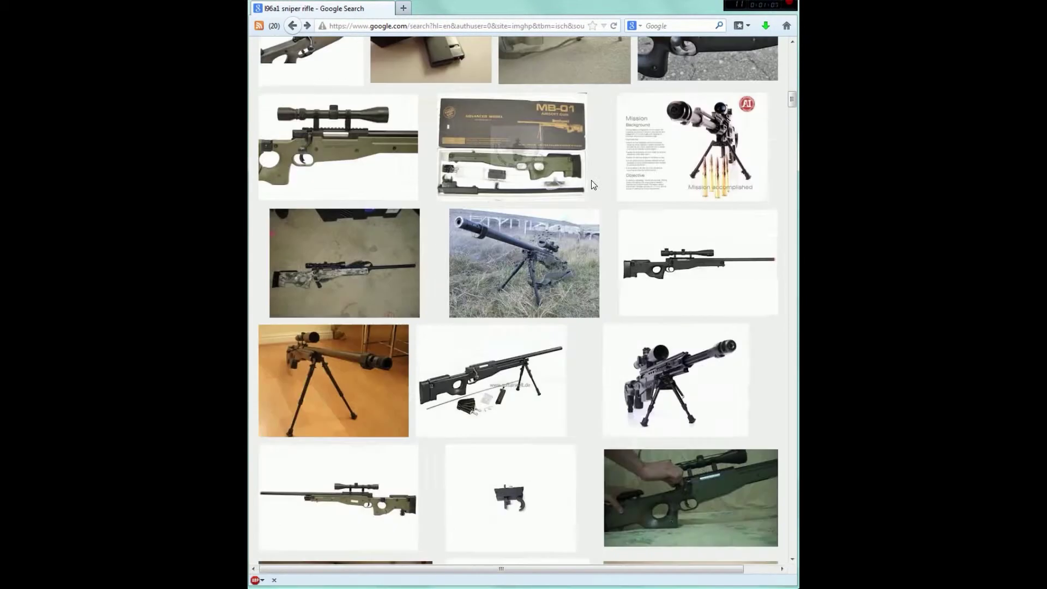
scroll(596, 176, down, 12)
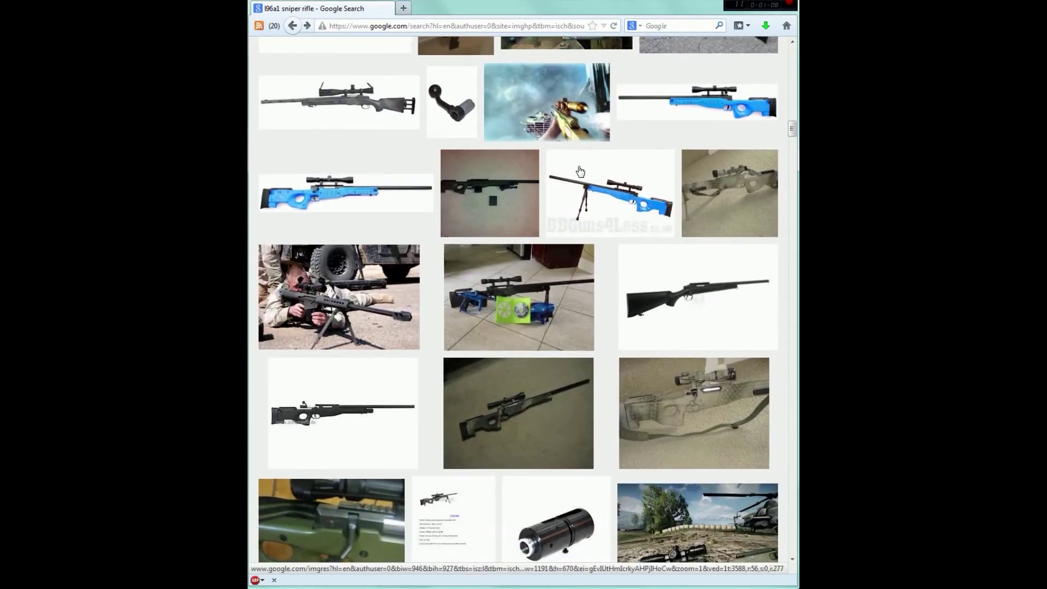
scroll(562, 169, down, 5)
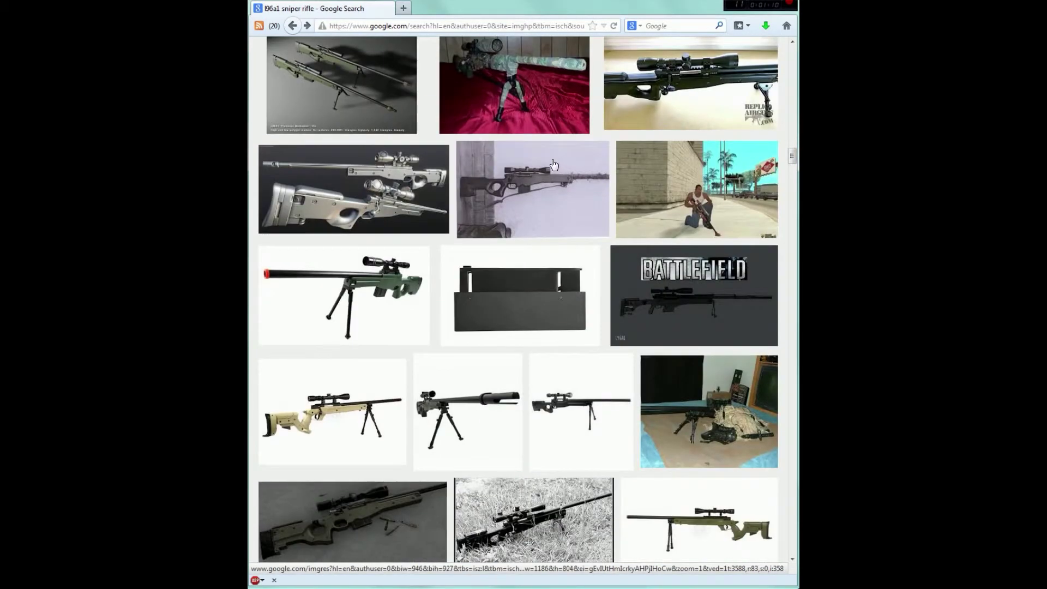
scroll(554, 164, down, 20)
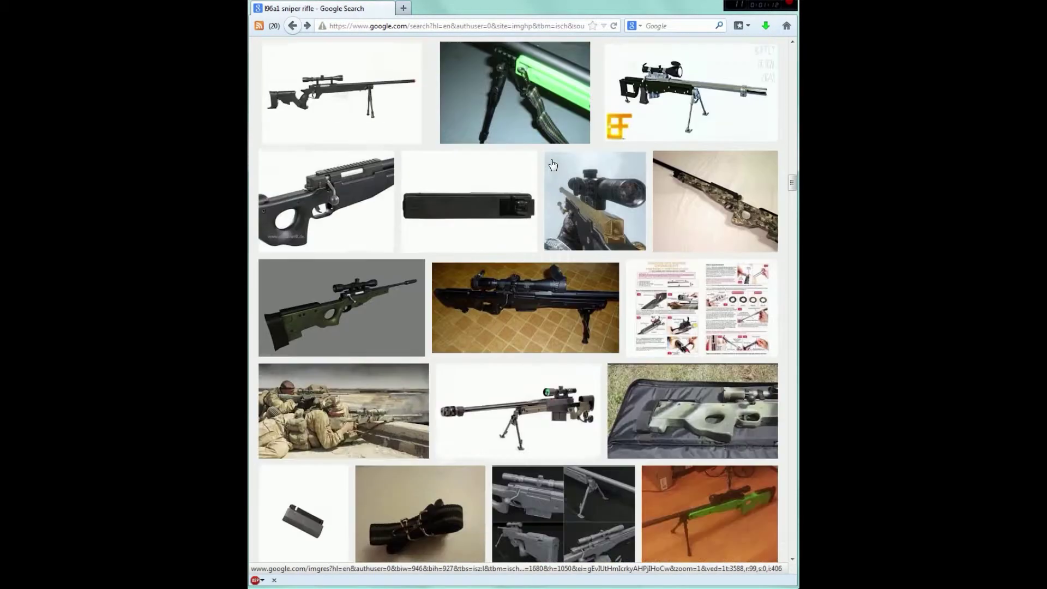
scroll(553, 165, down, 20)
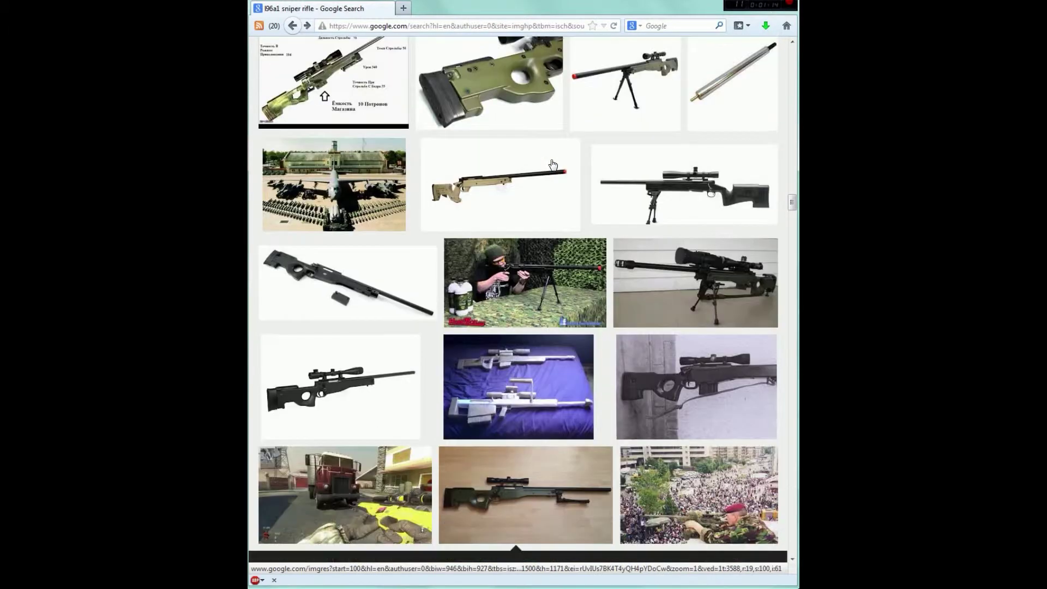
scroll(552, 163, down, 3)
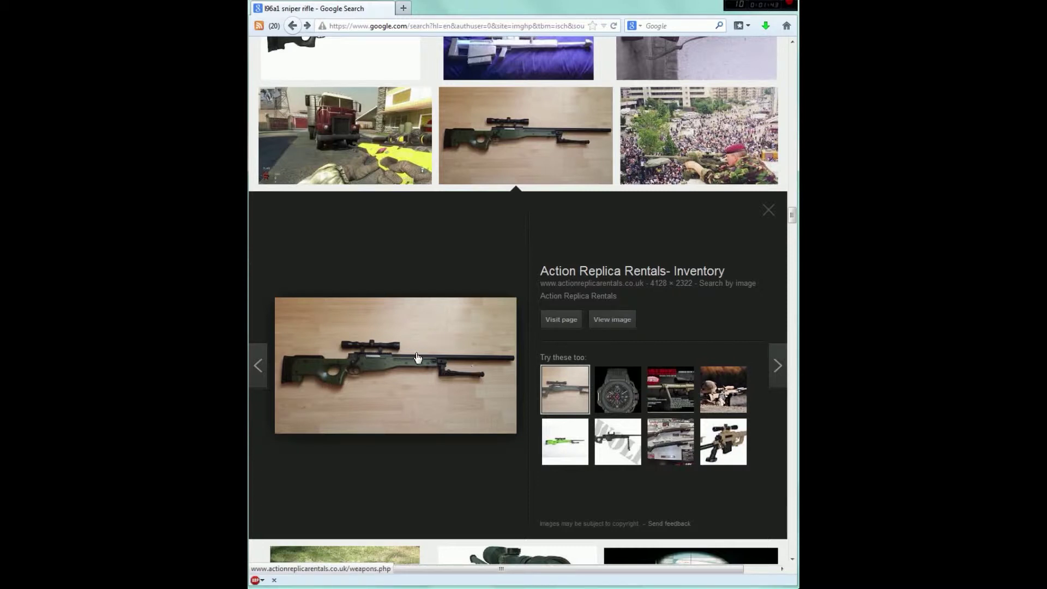
- Open the full-size Action Replica Rentals image of the rifle on a wooden floor and inspect its details
click(611, 319)
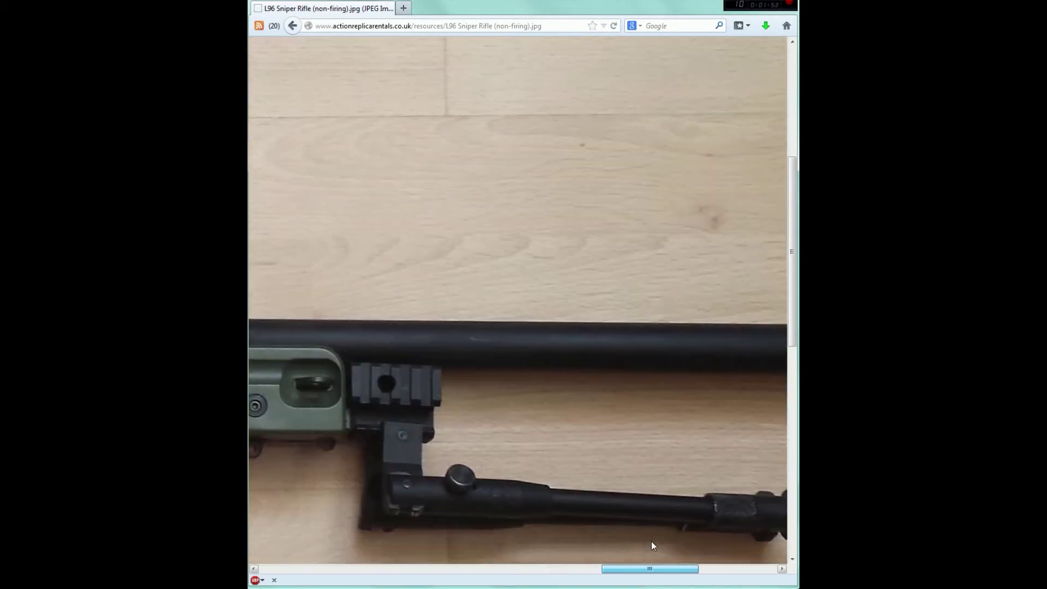
right_click(501, 324)
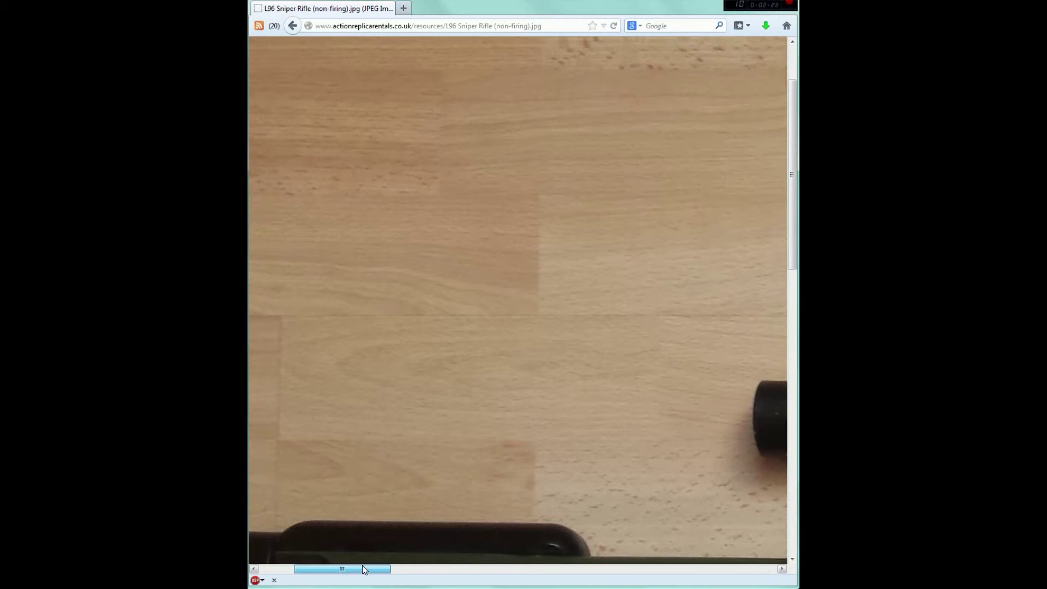
scroll(402, 475, down, 5)
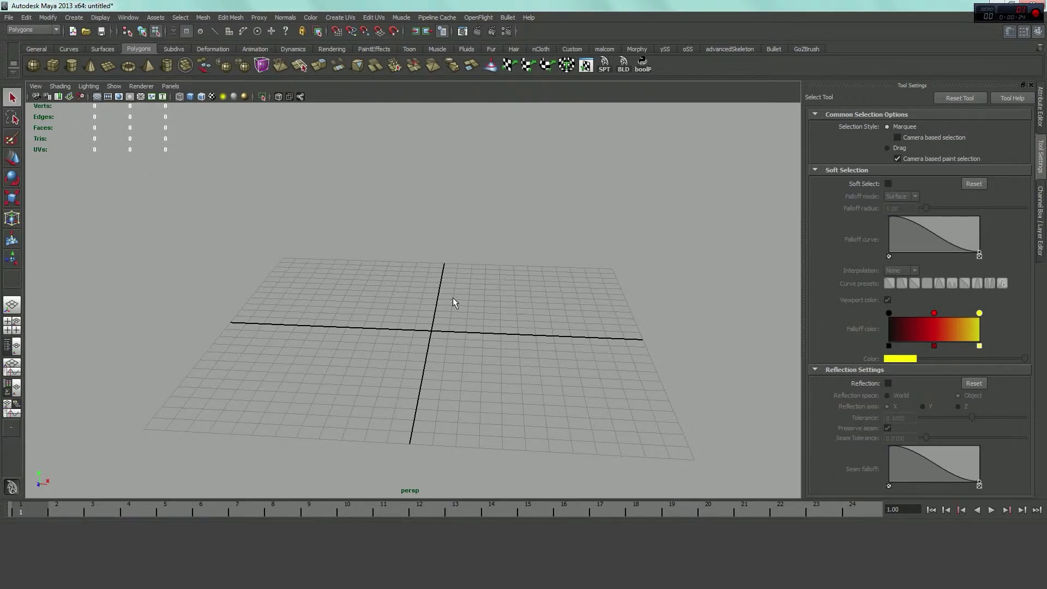
alt+drag(481, 297, 437, 369)
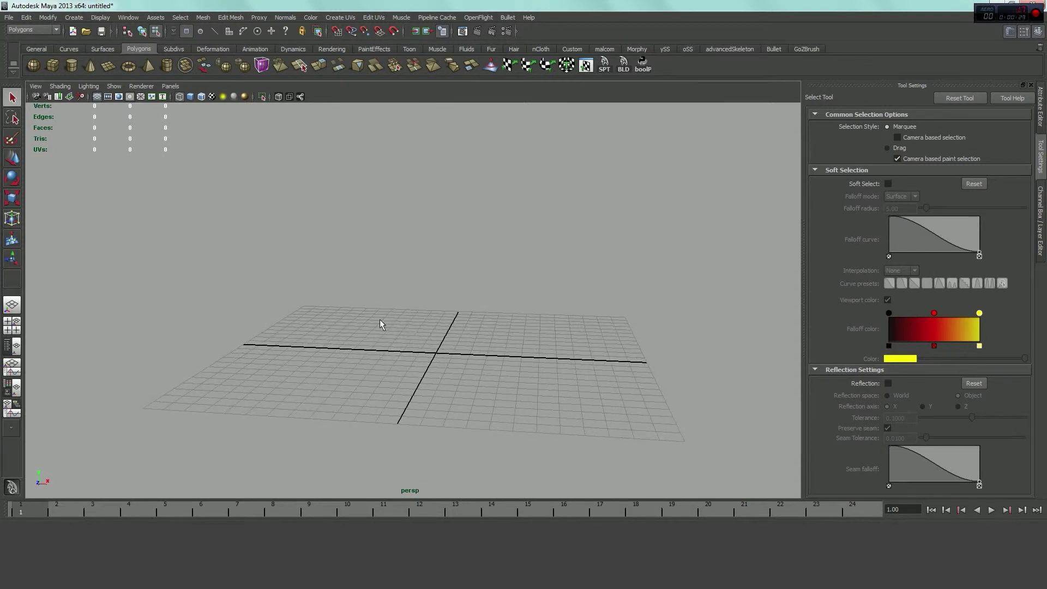
alt+drag(379, 321, 421, 312)
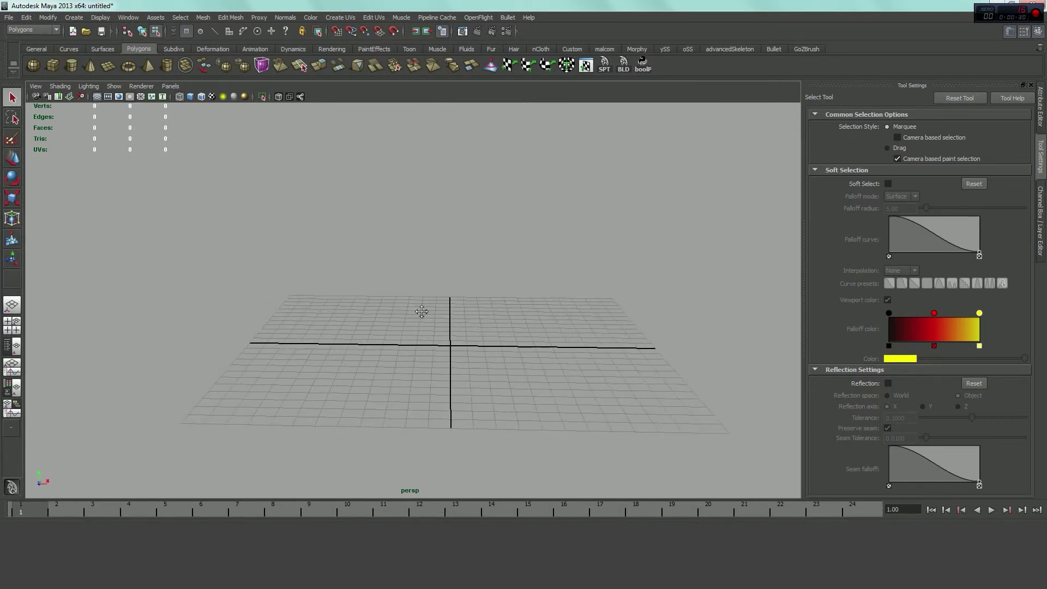
alt+middle_drag(422, 312, 379, 318)
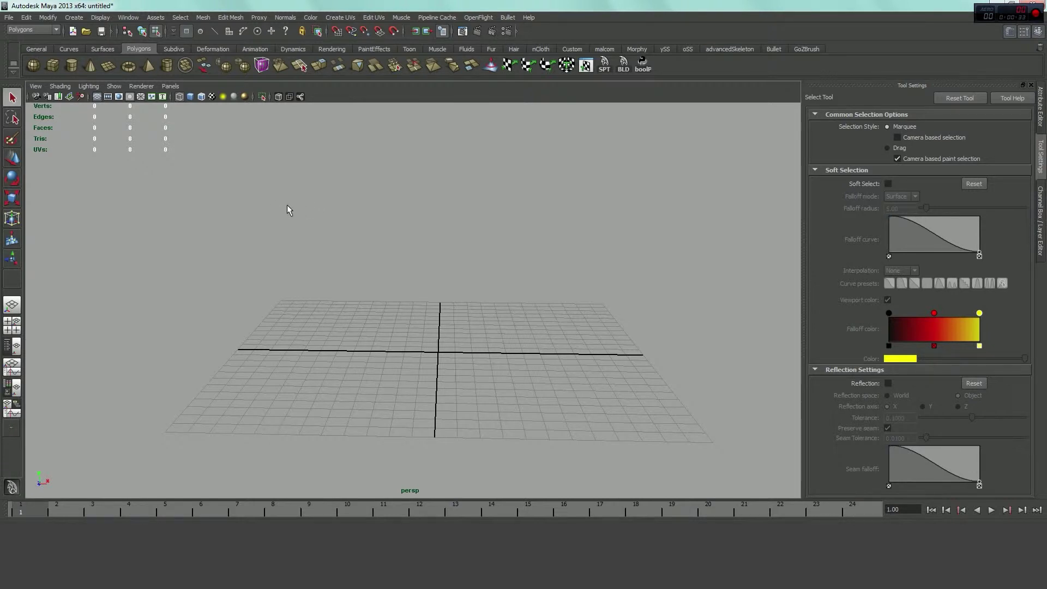
mouse_move(305, 234)
alt+middle_down()
mouse_move(264, 250)
mouse_move(308, 249)
alt+middle_up()
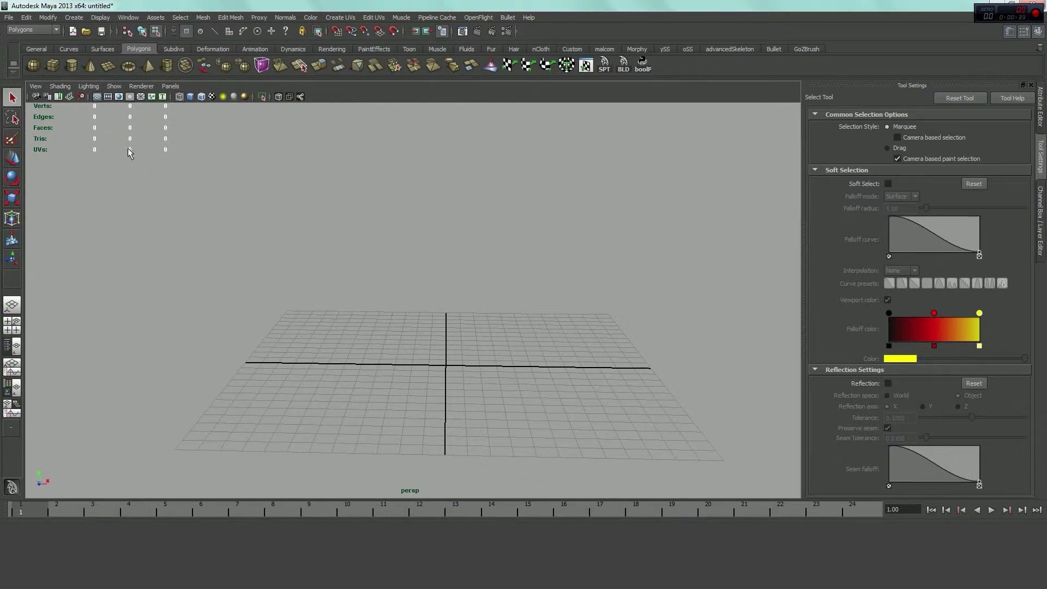
alt+middle_drag(186, 176, 159, 166)
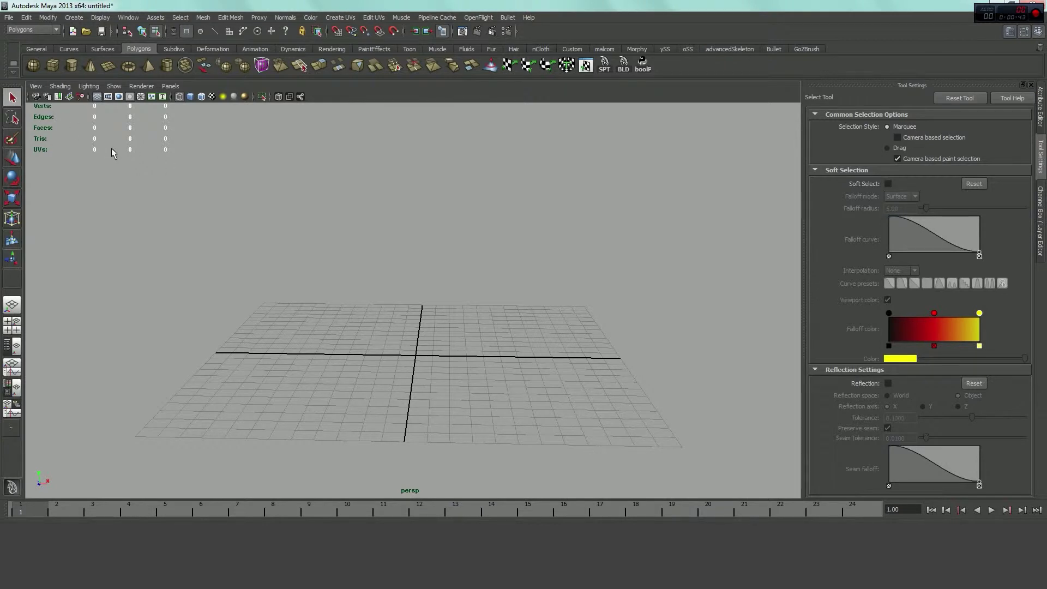
alt+middle_drag(205, 158, 259, 161)
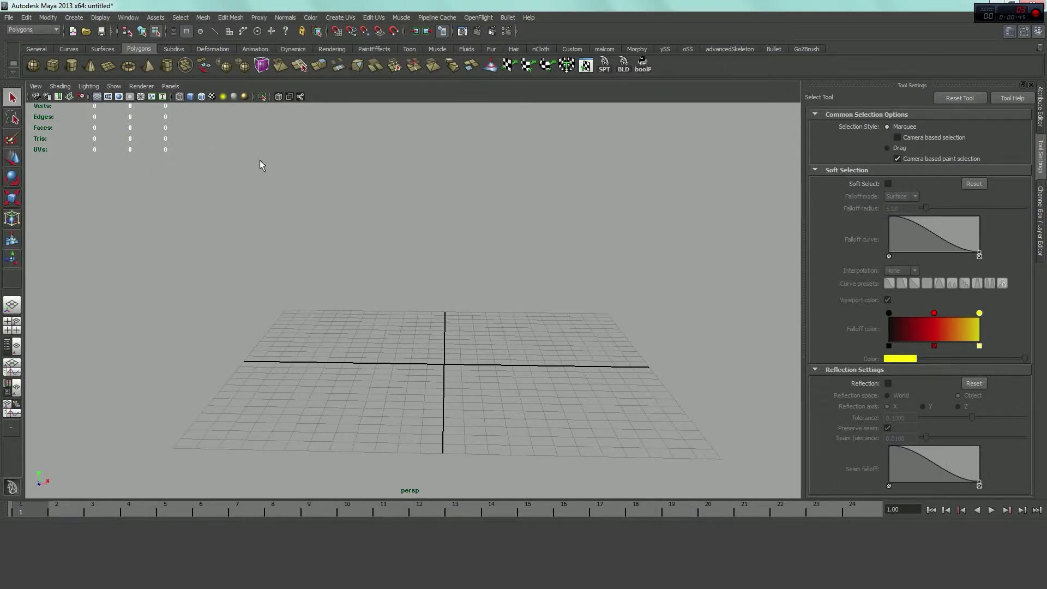
mouse_move(260, 166)
alt+mouse_down()
mouse_move(243, 166)
mouse_move(301, 160)
mouse_move(271, 168)
alt+mouse_up()
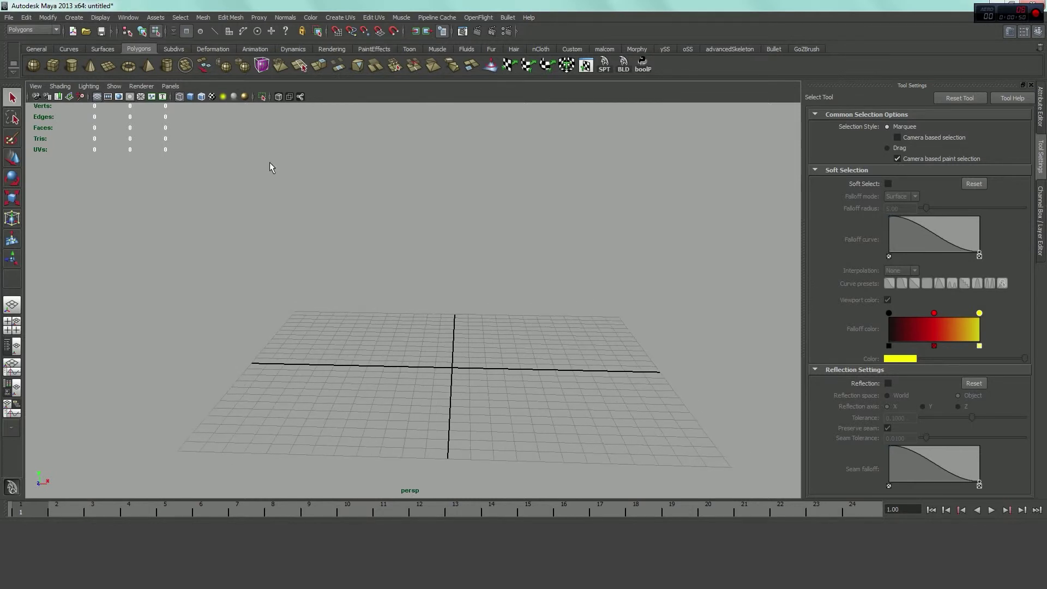
alt+middle_drag(271, 168, 246, 227)
alt+drag(243, 222, 256, 212)
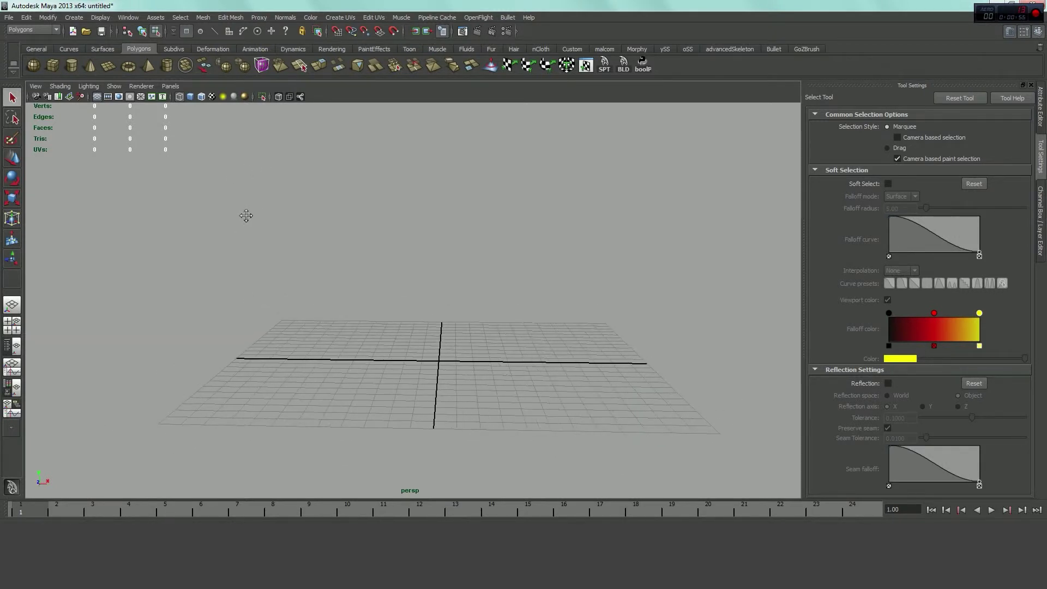
mouse_move(246, 216)
alt+middle_down()
mouse_move(182, 224)
mouse_move(240, 235)
alt+middle_up()
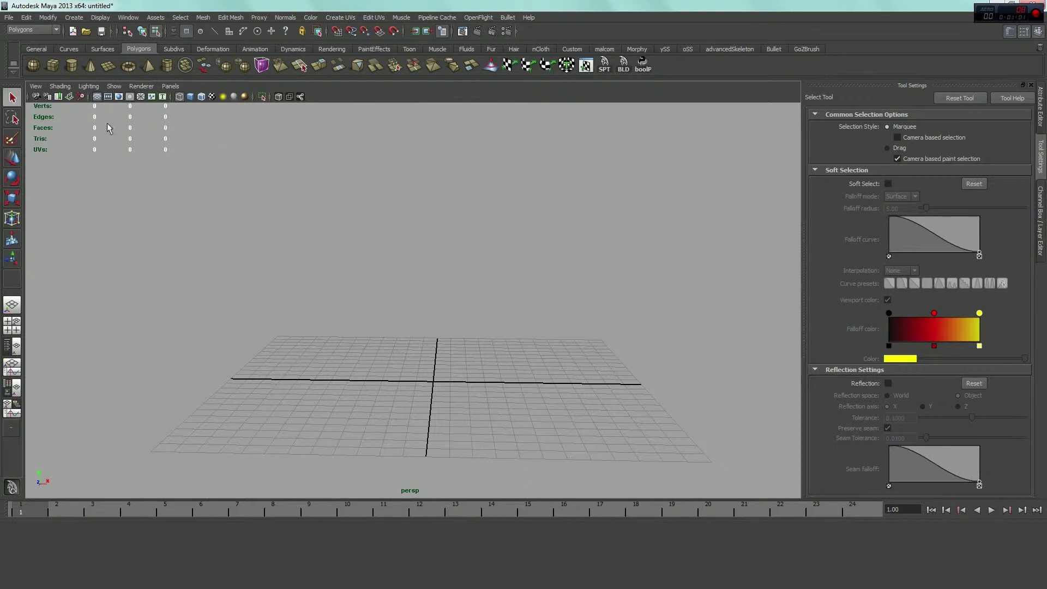
click(8, 18)
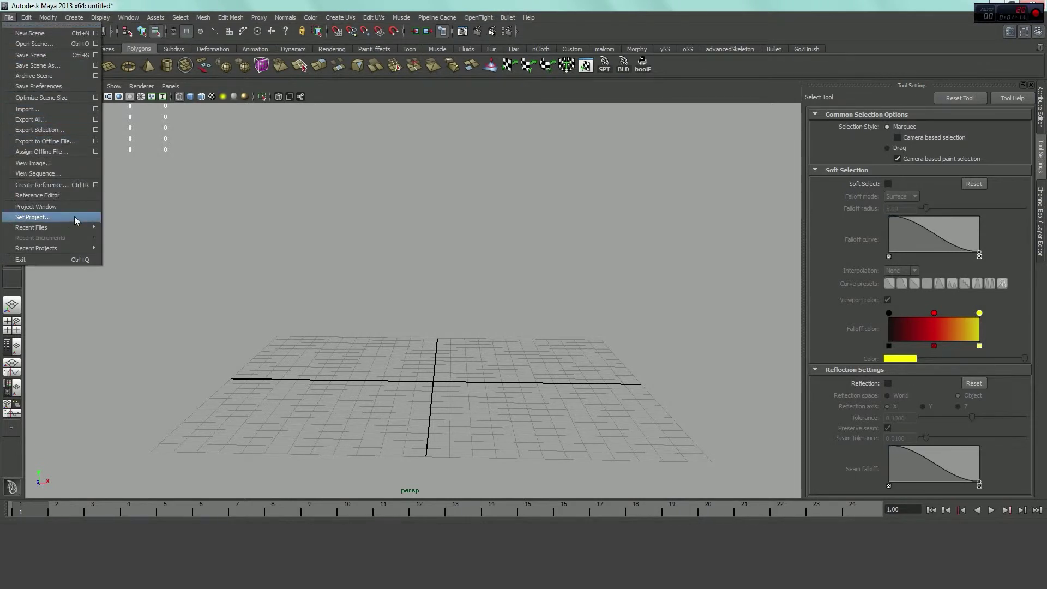
click(62, 206)
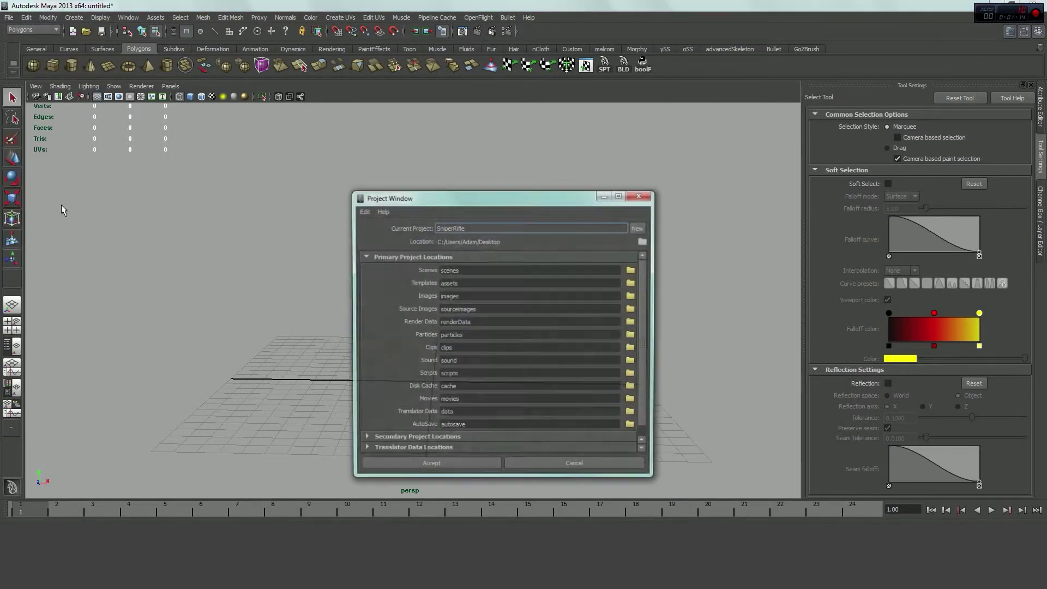
click(636, 228)
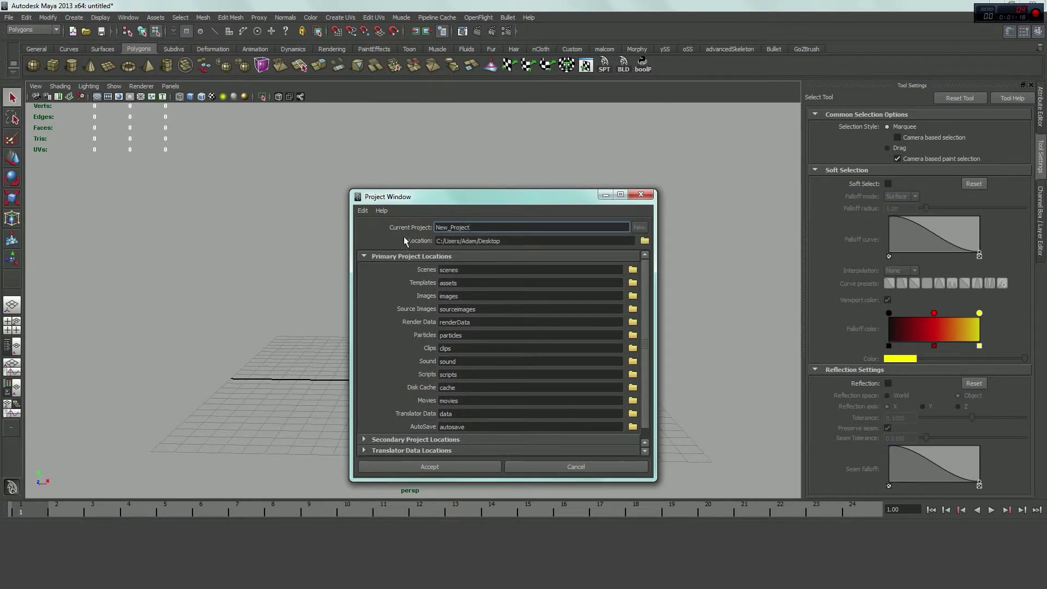
click(645, 240)
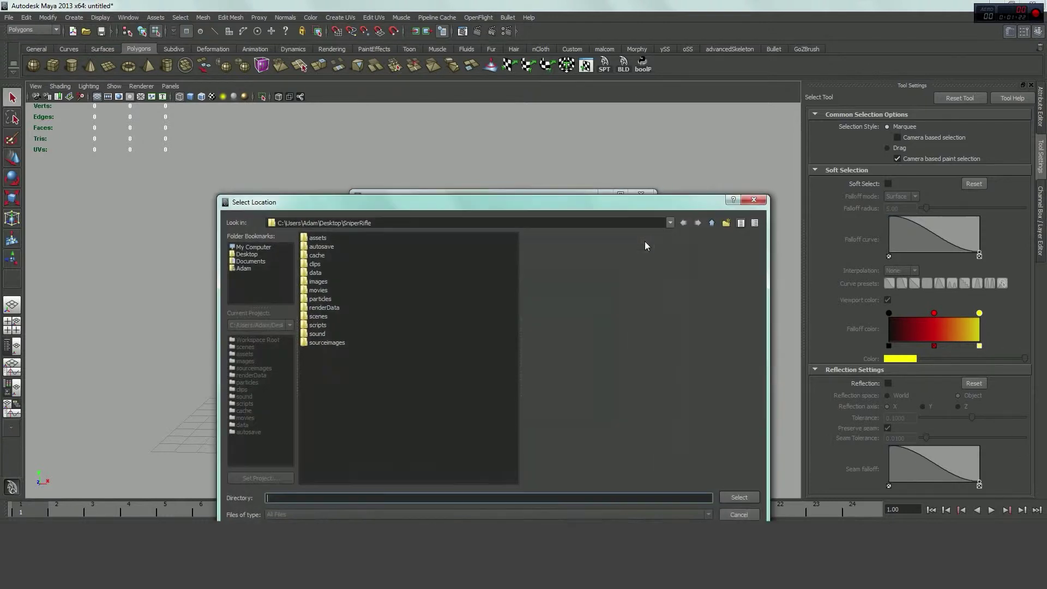
click(246, 255)
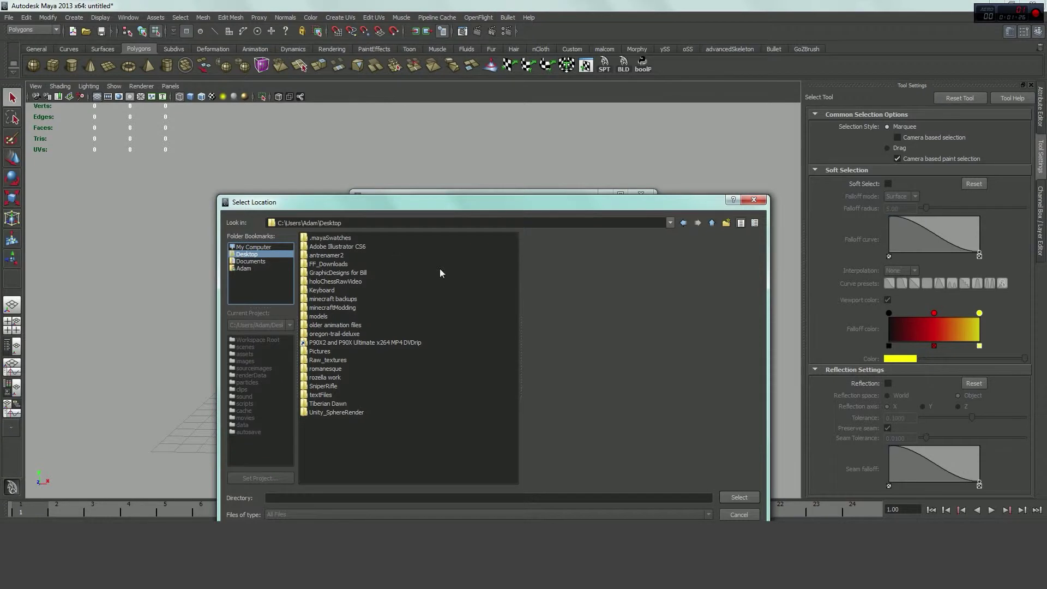
click(739, 497)
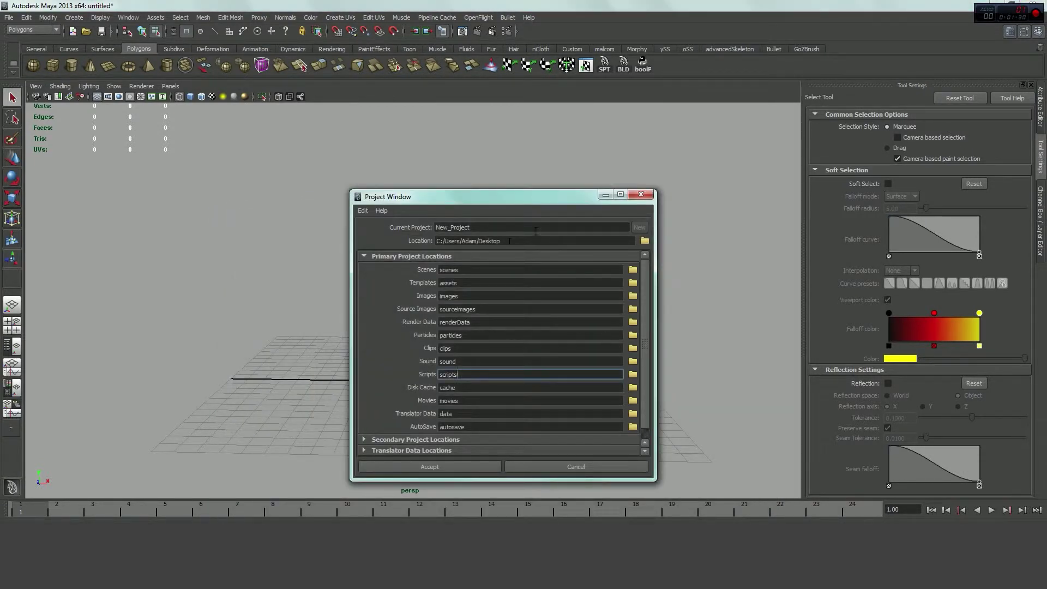
click(471, 227)
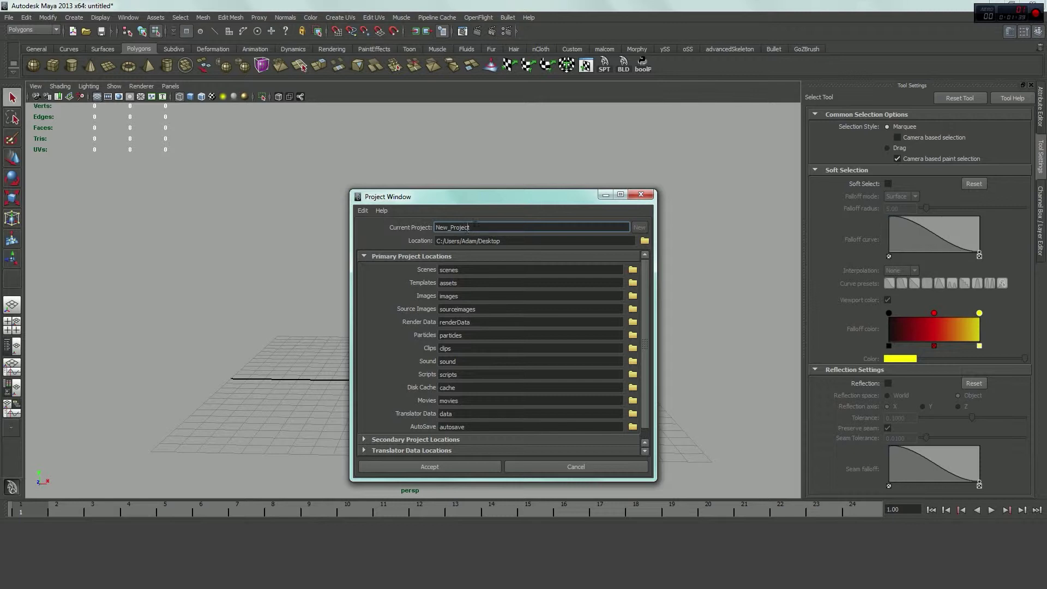
drag(467, 228, 422, 228)
text(New_Project)
drag(503, 228, 437, 223)
click(564, 468)
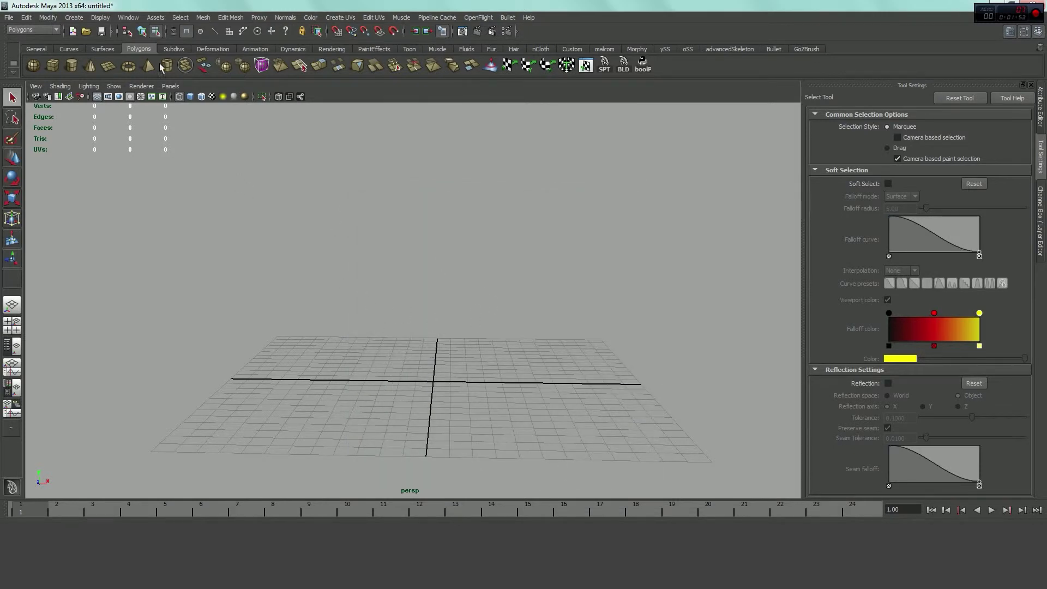
- Set the current project to the SniperRifle folder on the Desktop
click(7, 19)
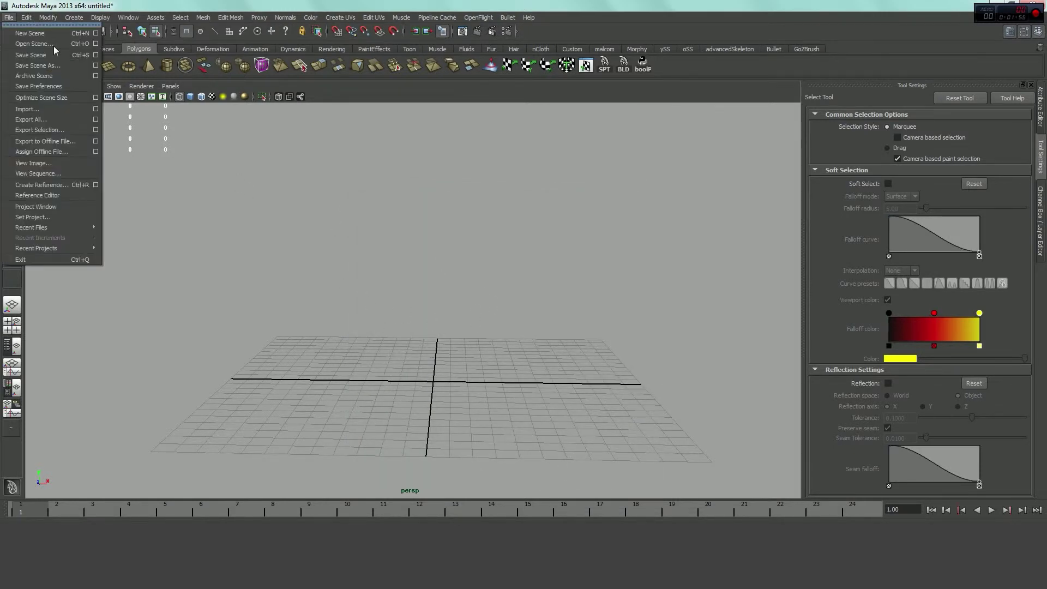
click(47, 216)
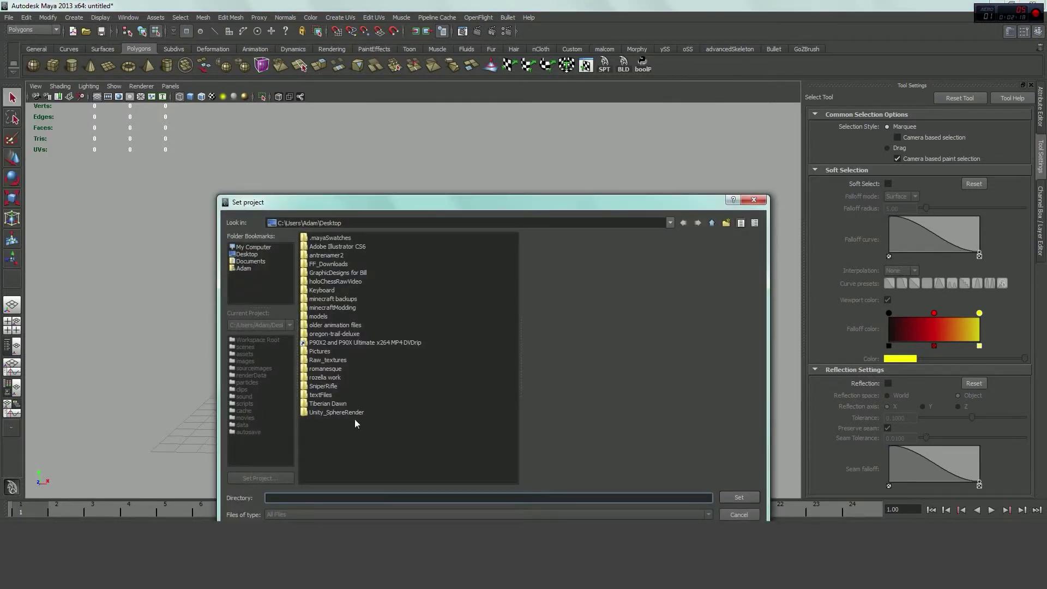
click(323, 386)
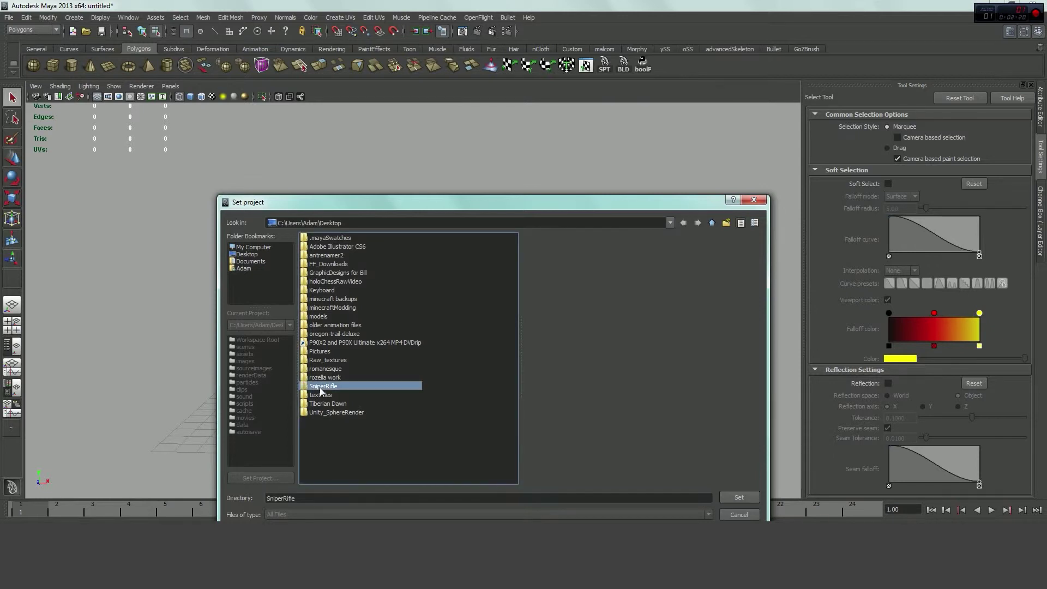
click(737, 497)
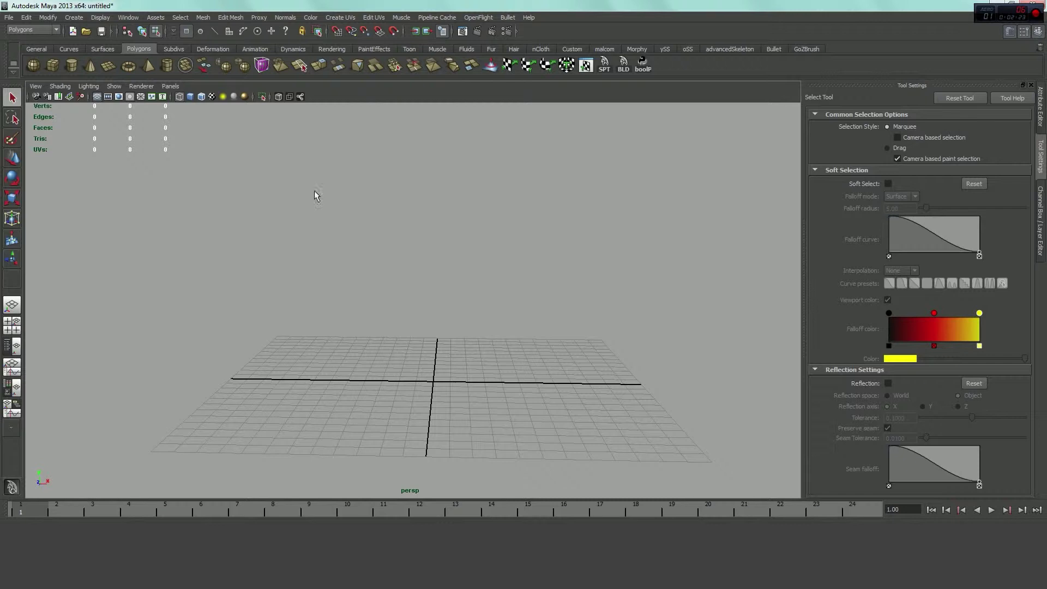
- Save the scene as Scene_01 in the project's scenes folder
click(9, 17)
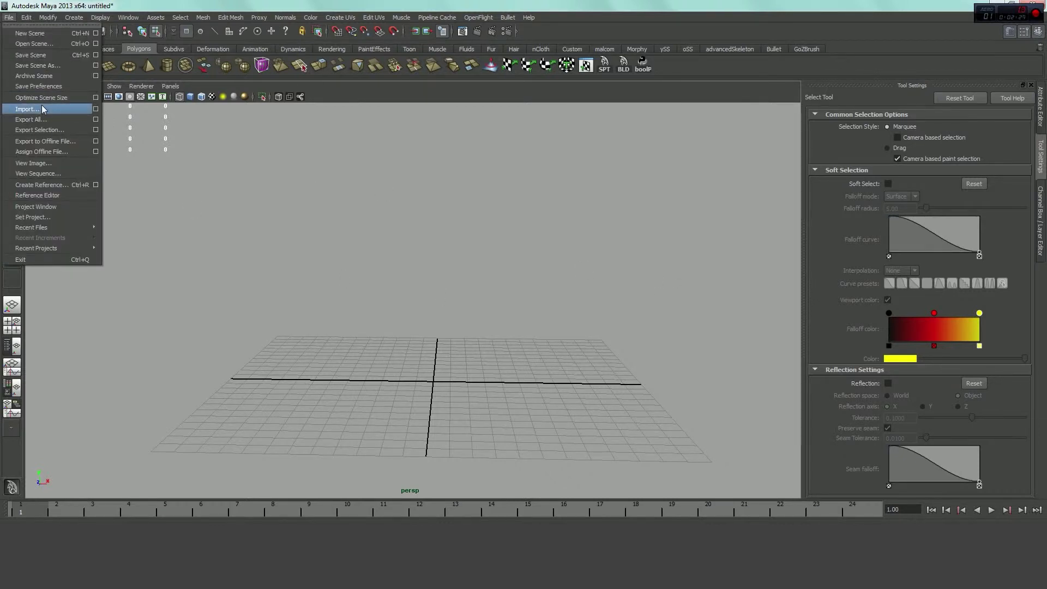
click(51, 55)
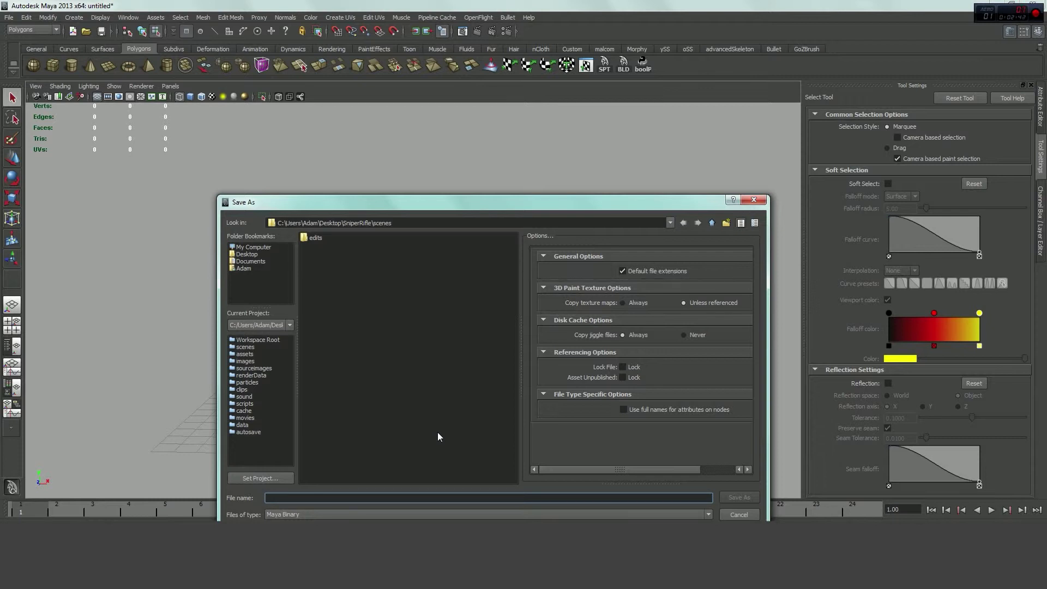
text(Scene_01)
click(729, 496)
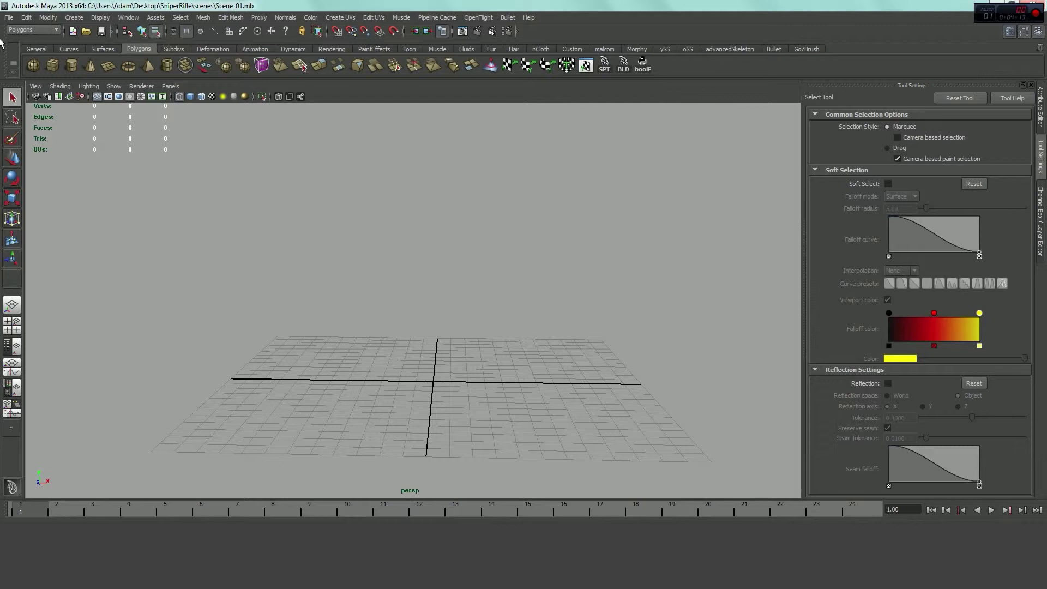
- Using the Polygons menu set, create a small polygon plane at the centre of the grid
click(32, 29)
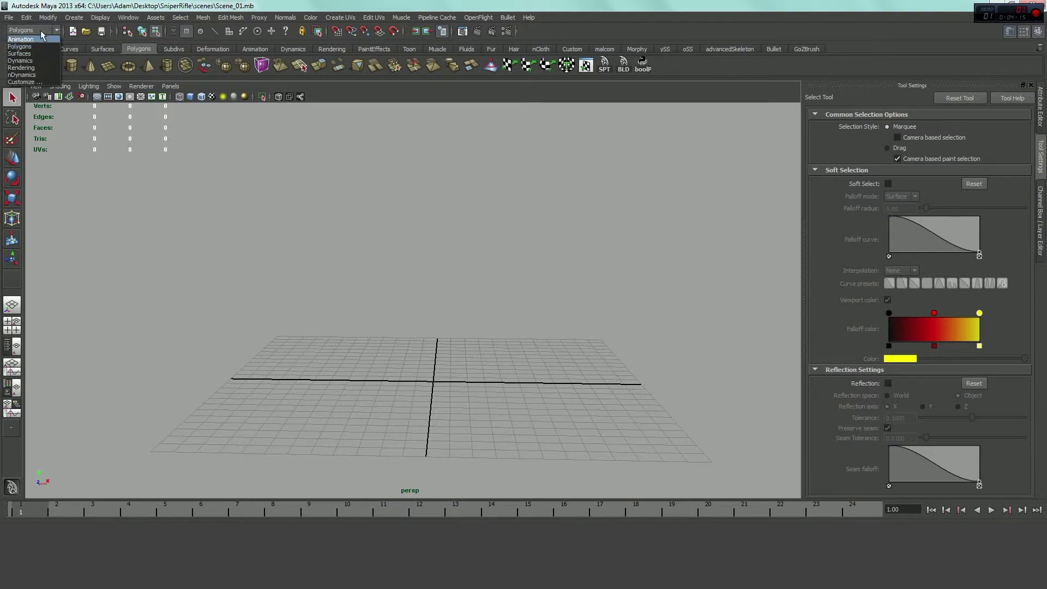
click(32, 47)
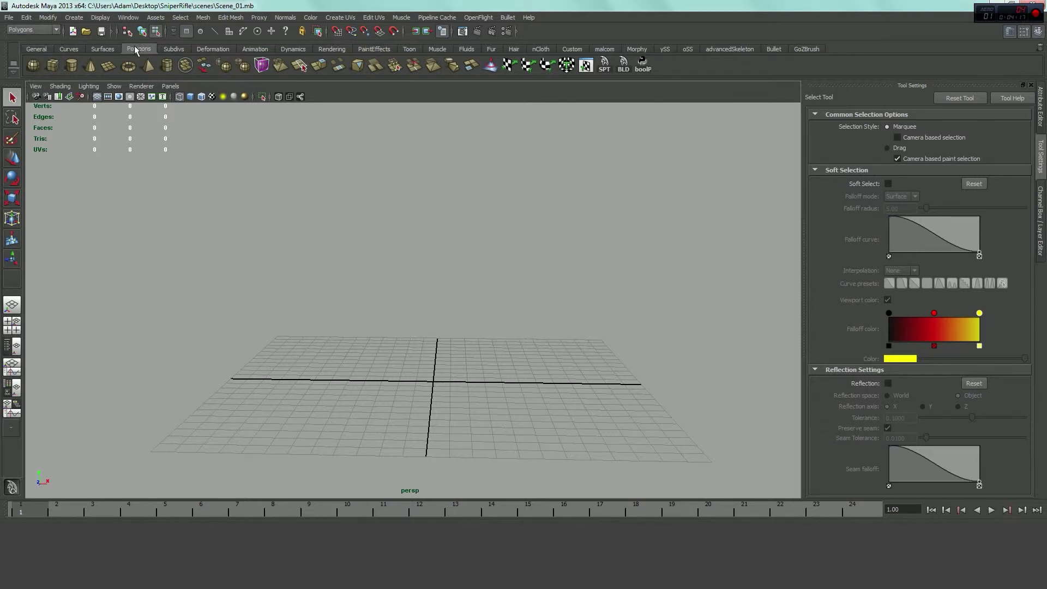
click(109, 66)
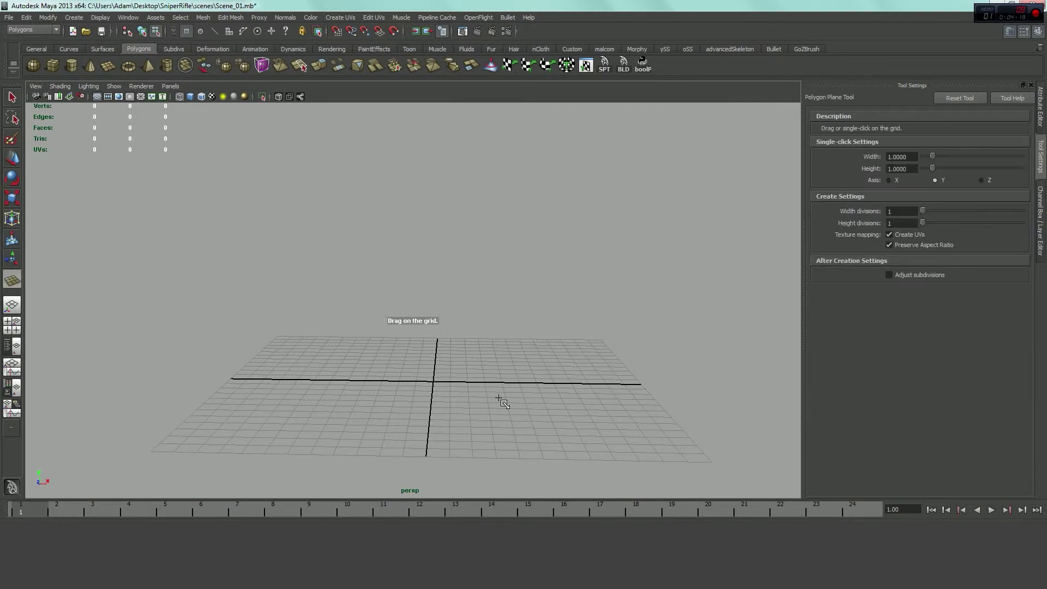
drag(426, 380, 441, 385)
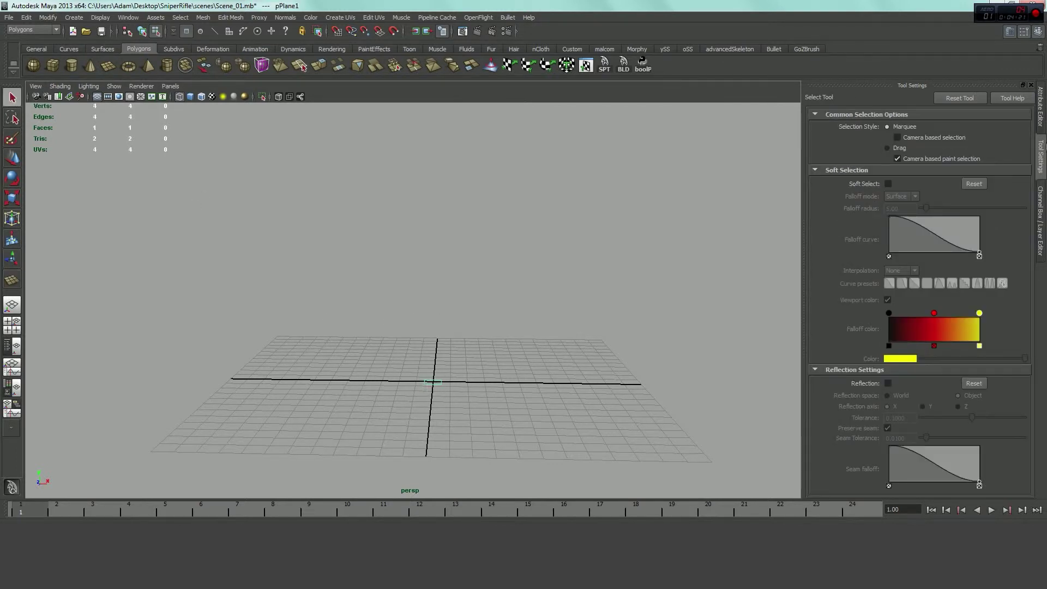
- Set the plane's Translate X, Y and Z to 0 so it sits at the origin
click(1039, 213)
click(1020, 129)
drag(1021, 130, 1019, 146)
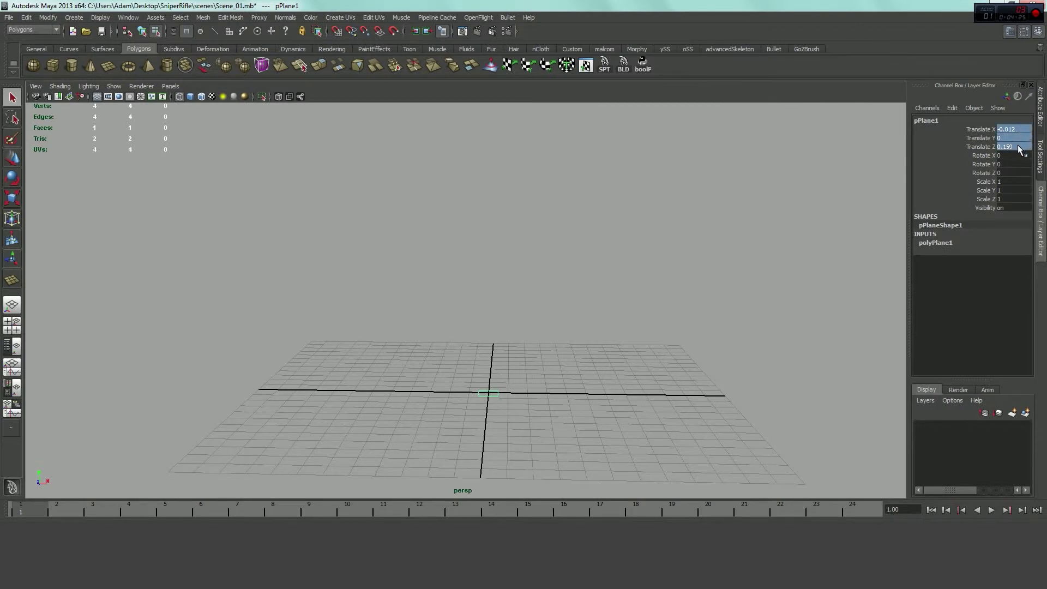
text(0)
key(Return)
alt+drag(554, 378, 524, 331)
alt+middle_drag(523, 331, 528, 349)
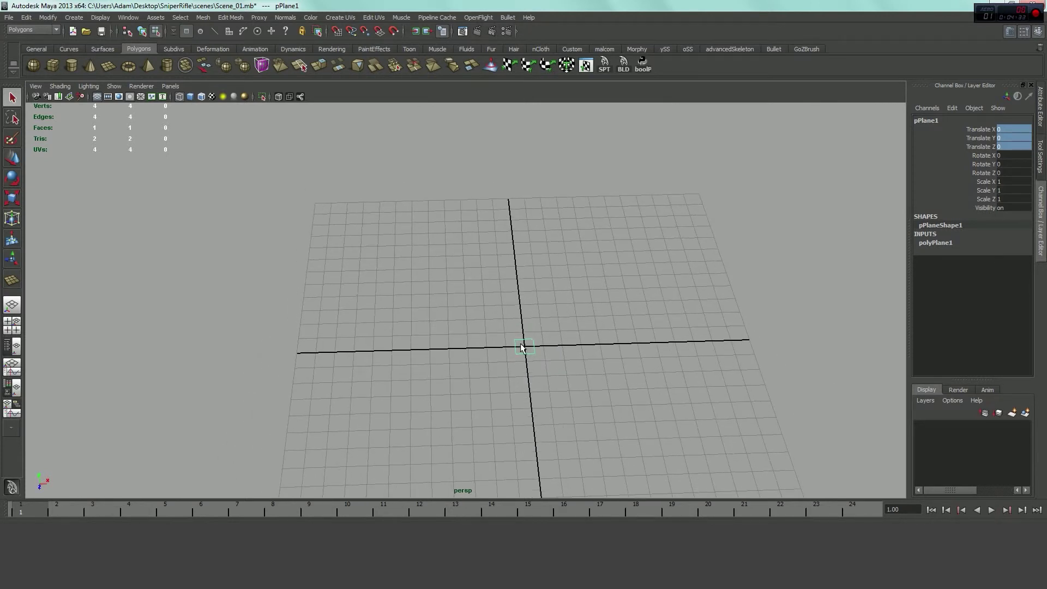
- Display the viewport in smooth shading and reselect the plane in object mode
click(190, 96)
click(249, 200)
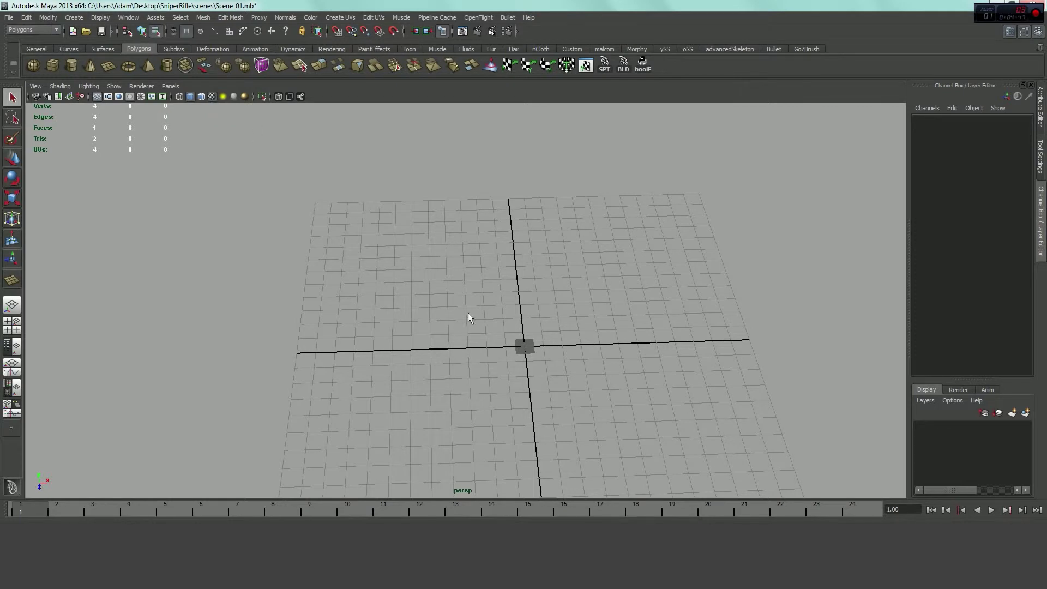
alt+drag(468, 312, 477, 254)
alt+right_drag(477, 254, 599, 417)
alt+drag(599, 414, 449, 378)
alt+drag(485, 417, 494, 404)
alt+right_drag(493, 399, 372, 366)
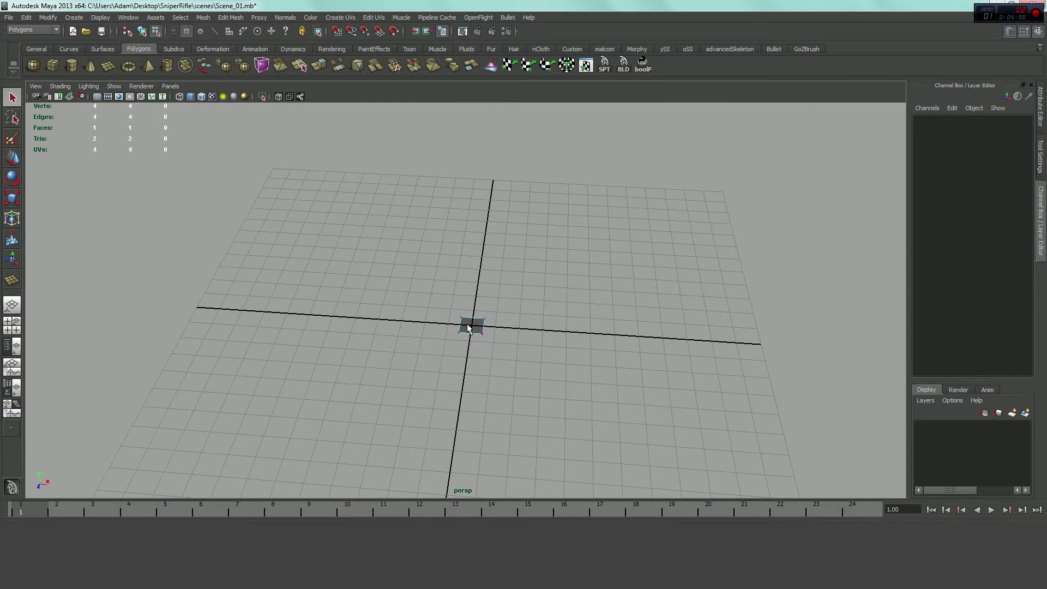
right_drag(467, 323, 525, 305)
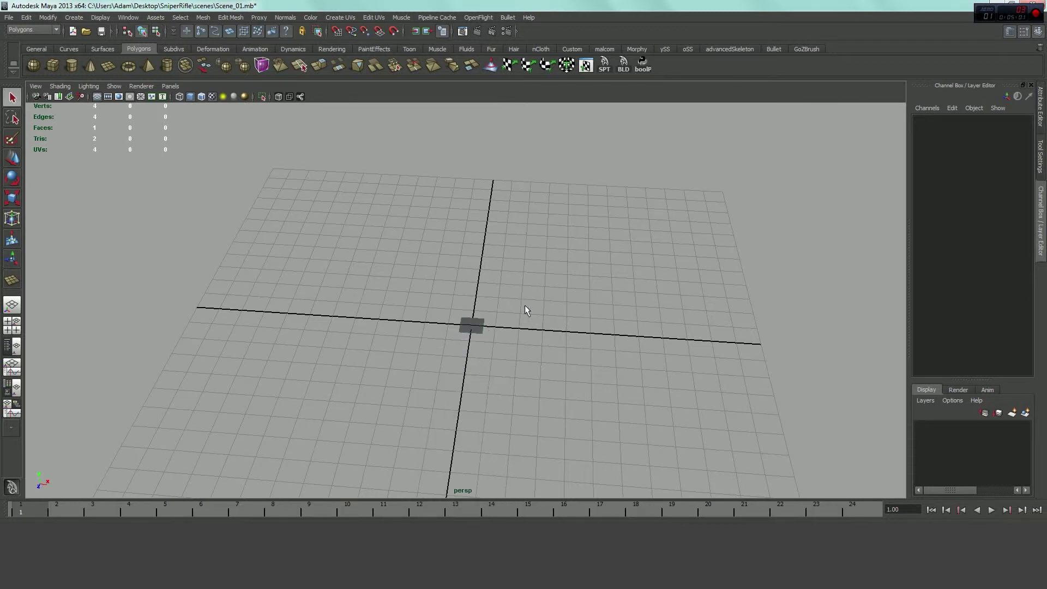
click(473, 328)
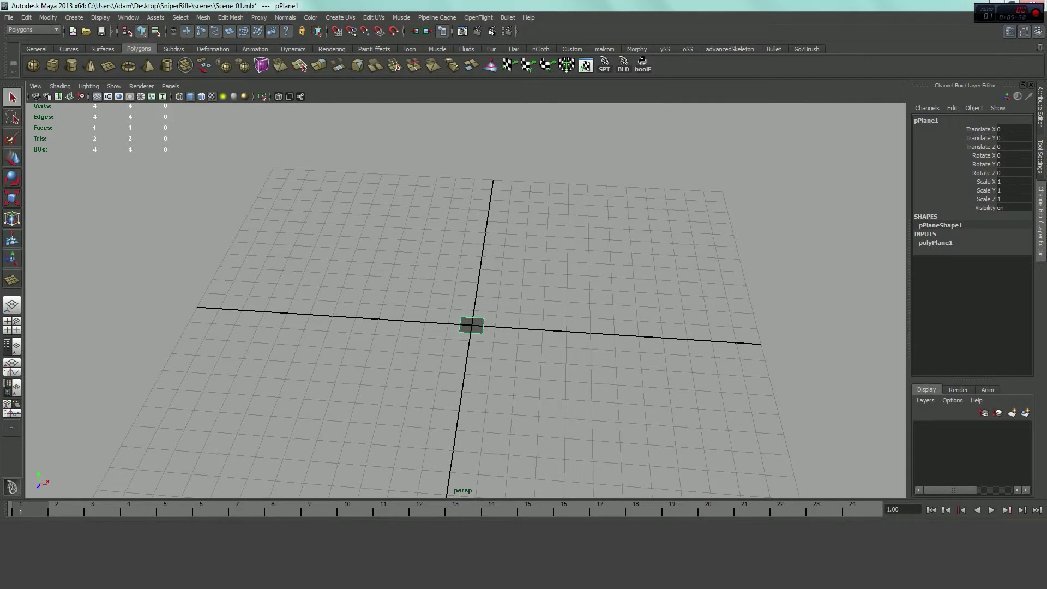
- Switch to the sourceimages folder in Windows Explorer and look up the pixel dimensions of SniperRifleReference.jpg in its file properties
mouse_move(131, 532)
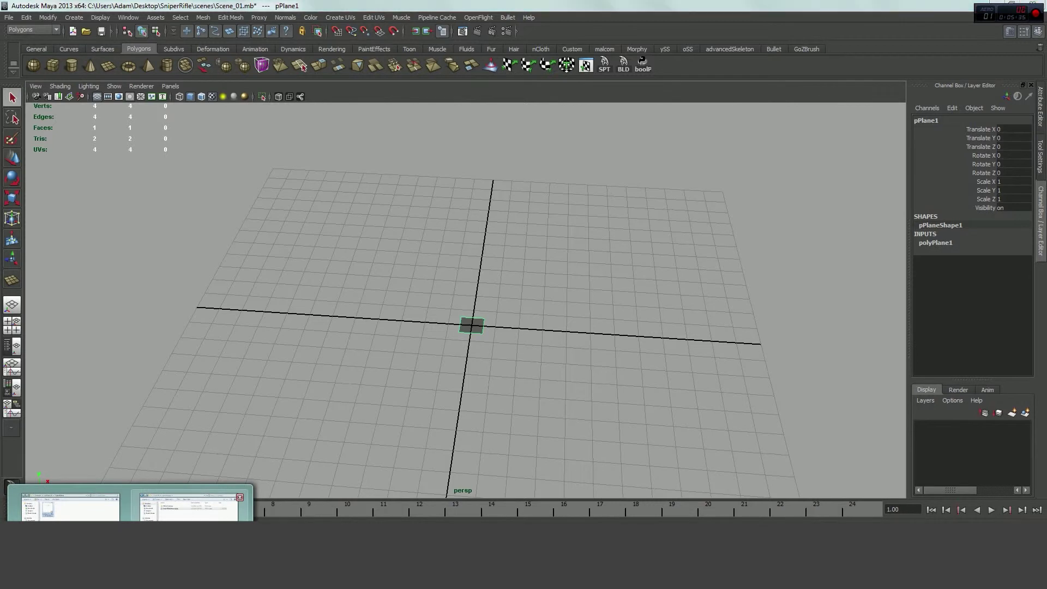
click(189, 507)
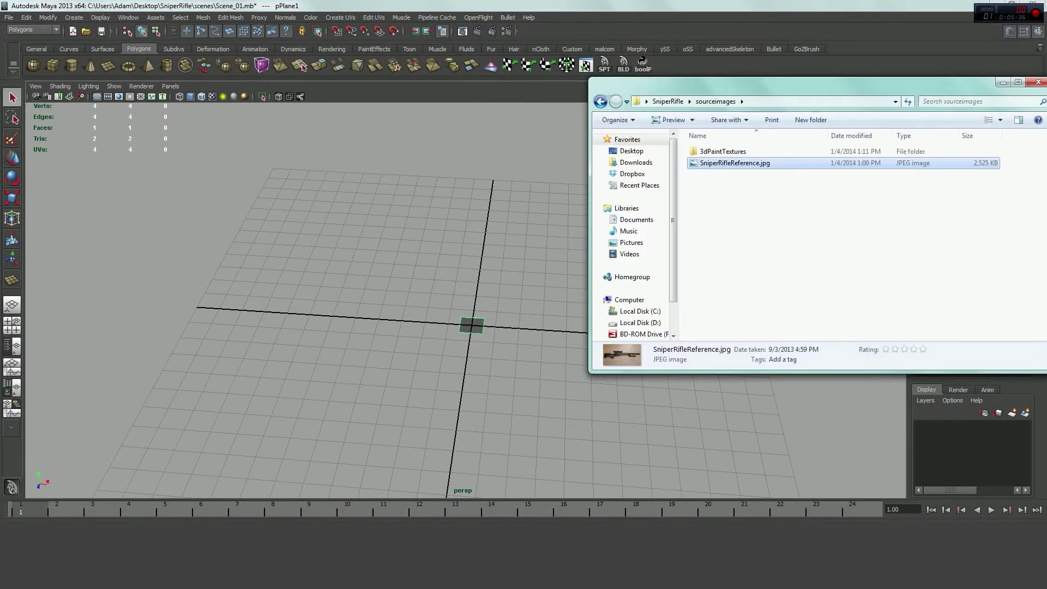
click(727, 166)
drag(806, 84, 760, 110)
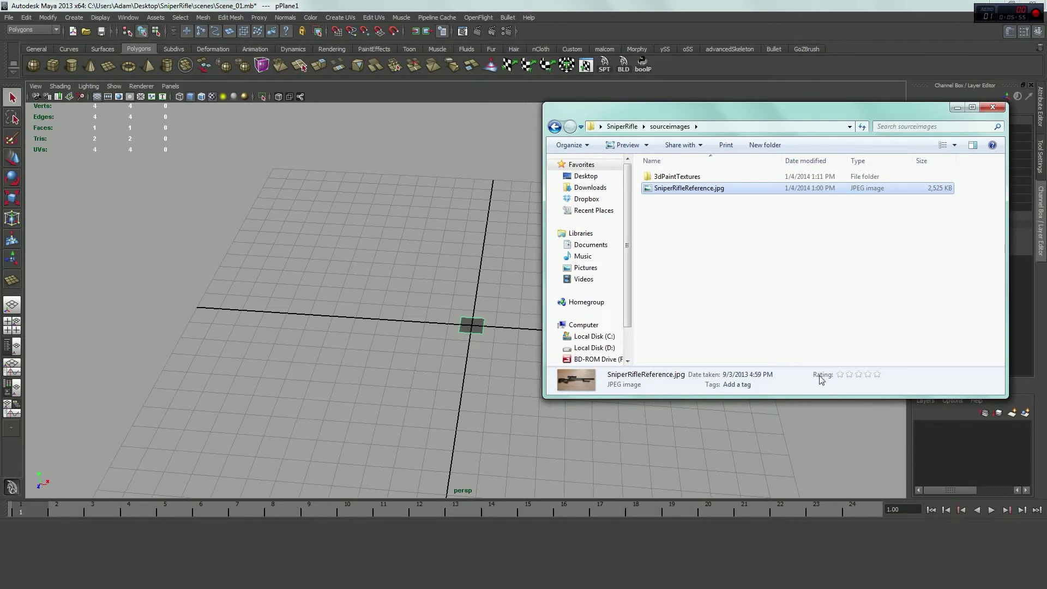
right_drag(683, 194, 690, 188)
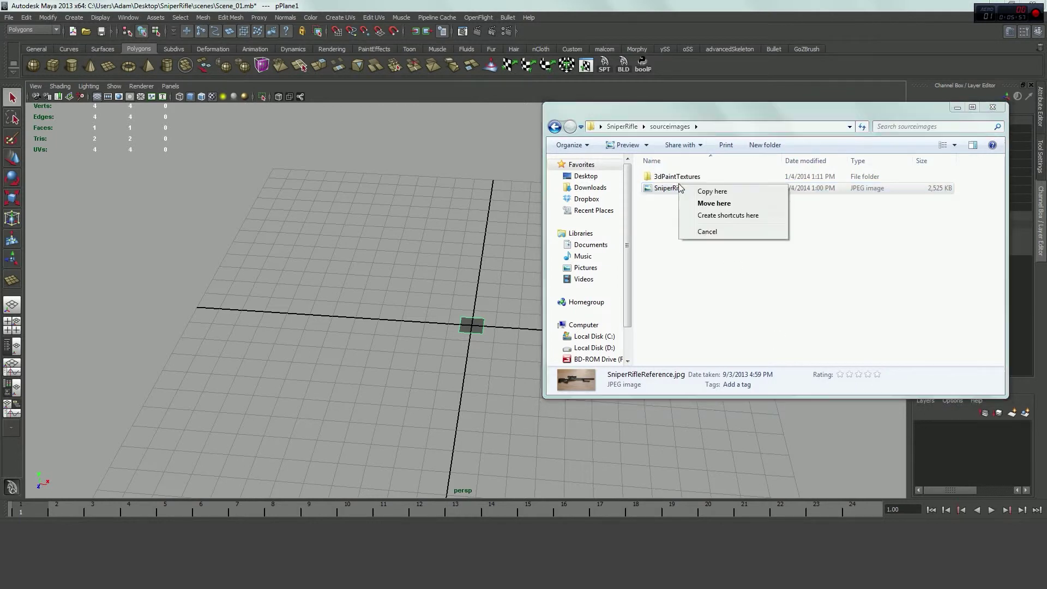
click(672, 194)
right_click(672, 194)
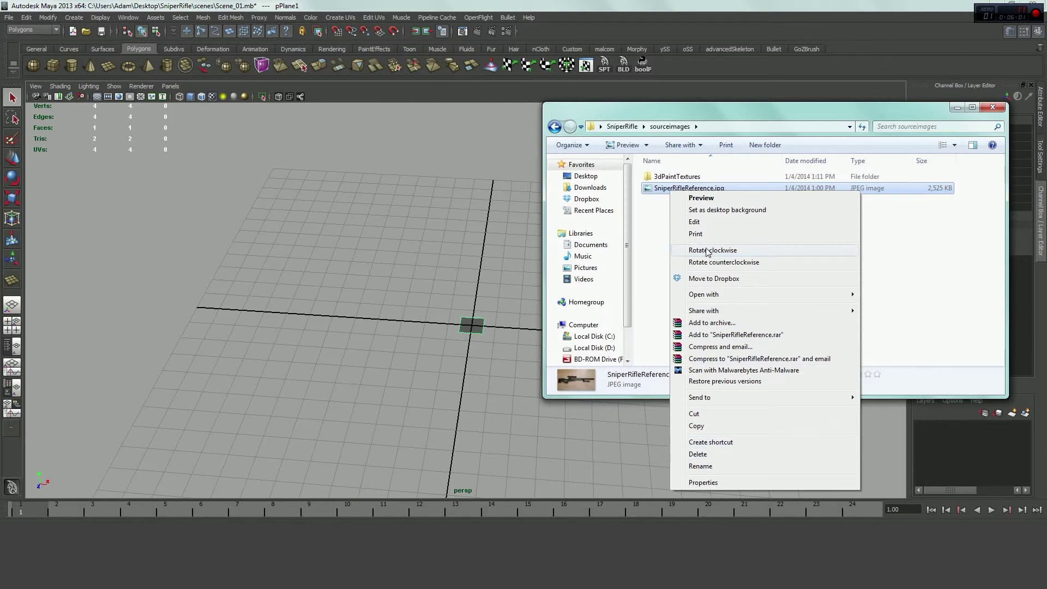
click(730, 483)
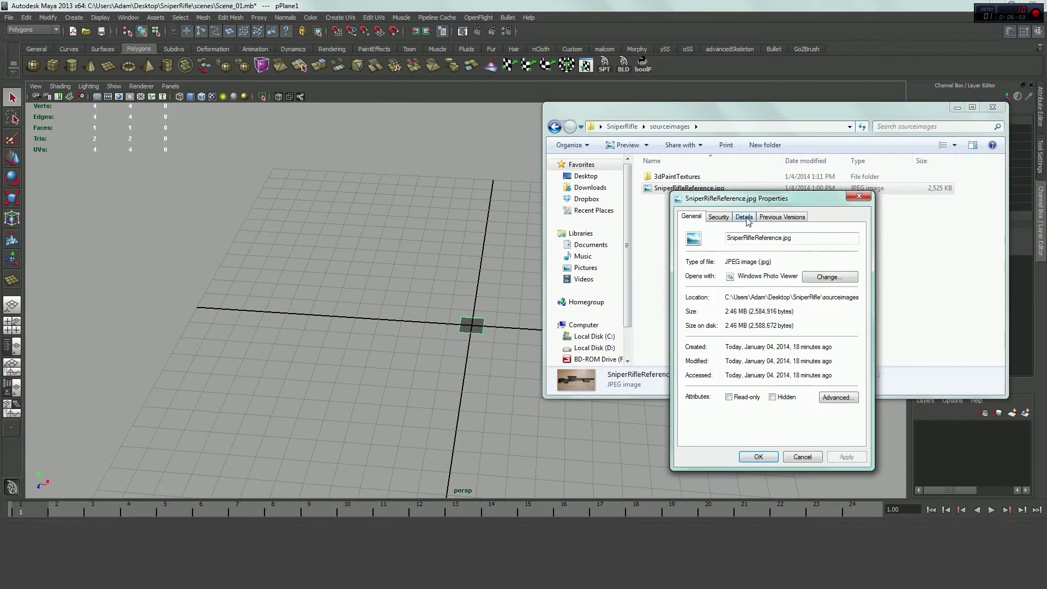
click(745, 217)
scroll(763, 275, down, 2)
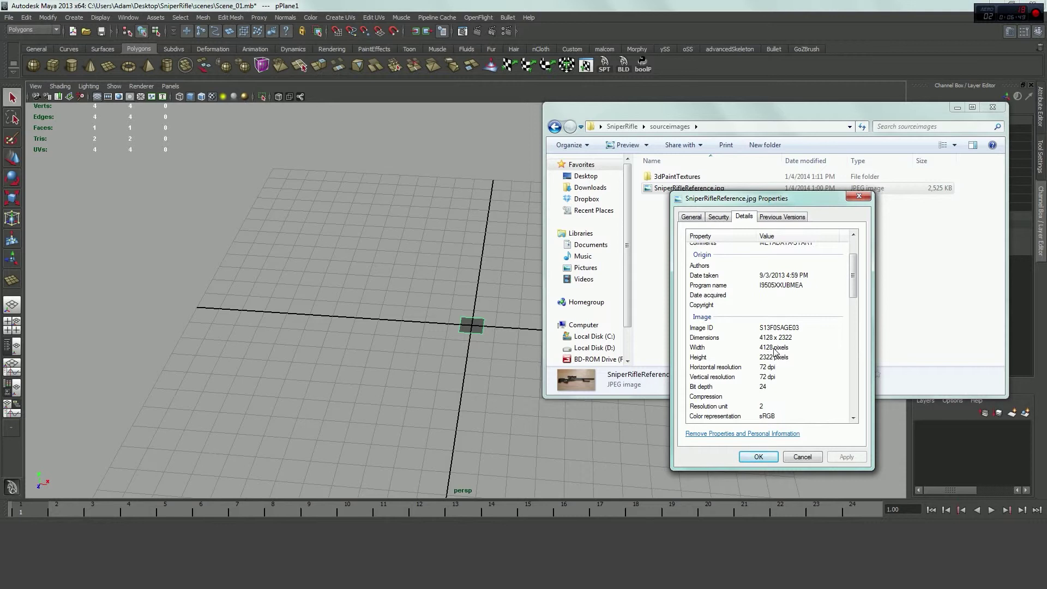
- Return to Maya and set the plane's Scale X to 41.28 to match the reference image's width
click(480, 325)
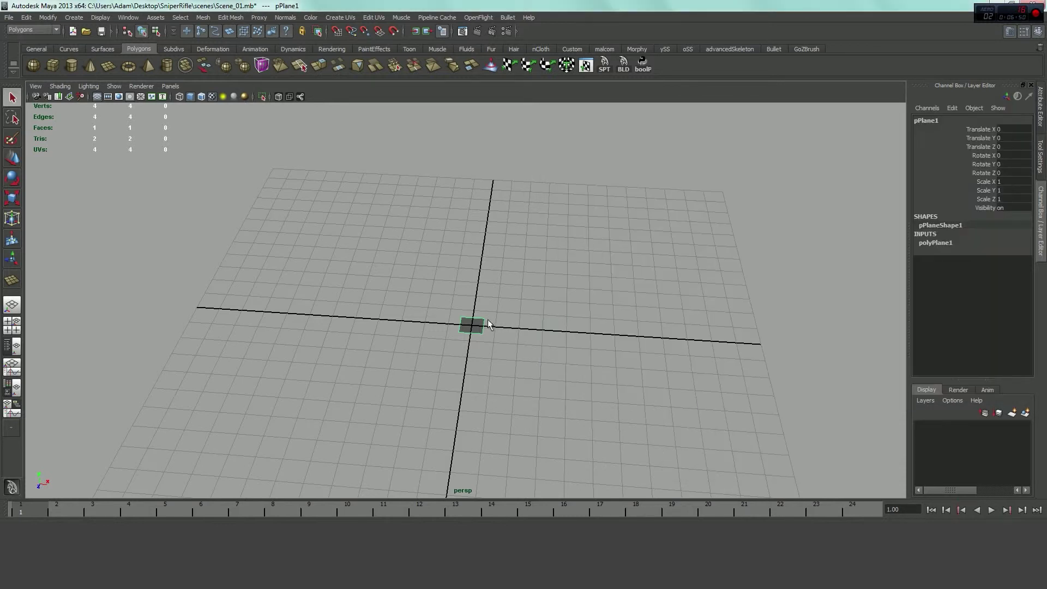
click(1006, 185)
text(41.28)
key(Return)
scroll(569, 319, down, 5)
alt+drag(559, 325, 522, 326)
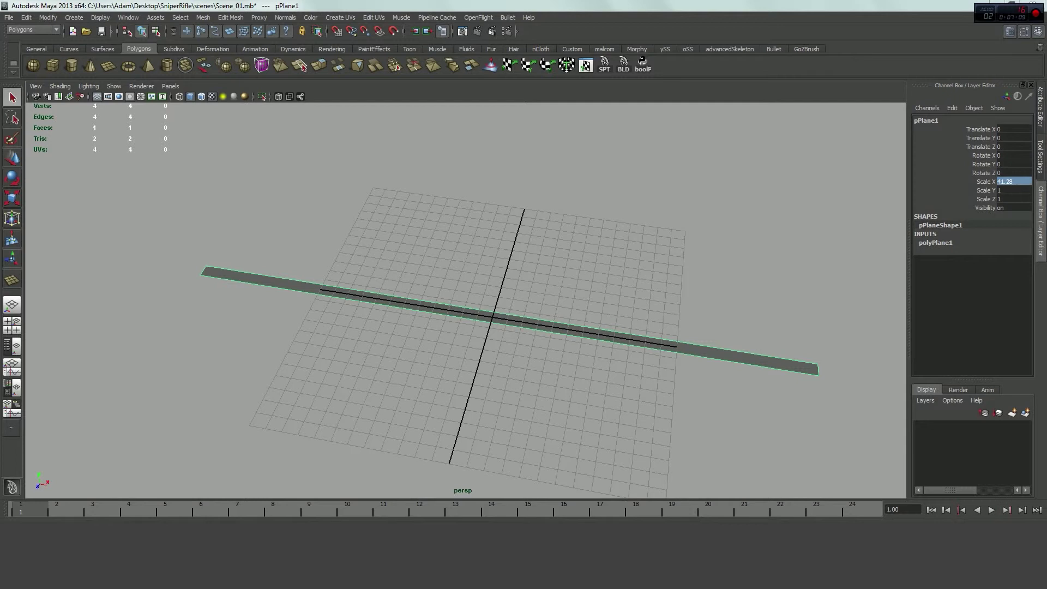
- Check the reference image's height in its file properties, and put away the properties and folder windows
key(alt+Tab)
key(alt+Return)
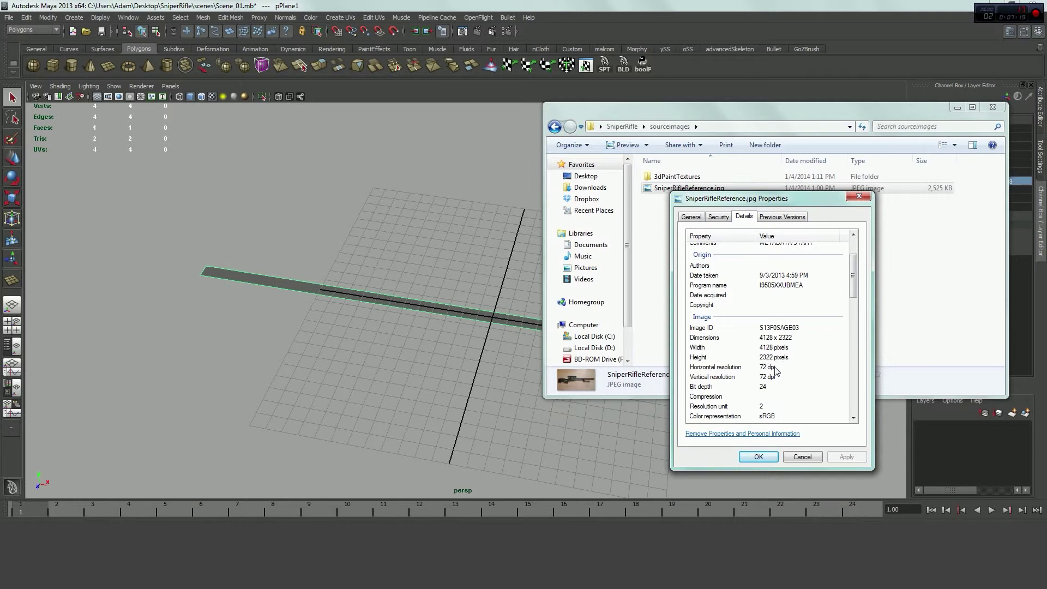
click(958, 108)
click(851, 196)
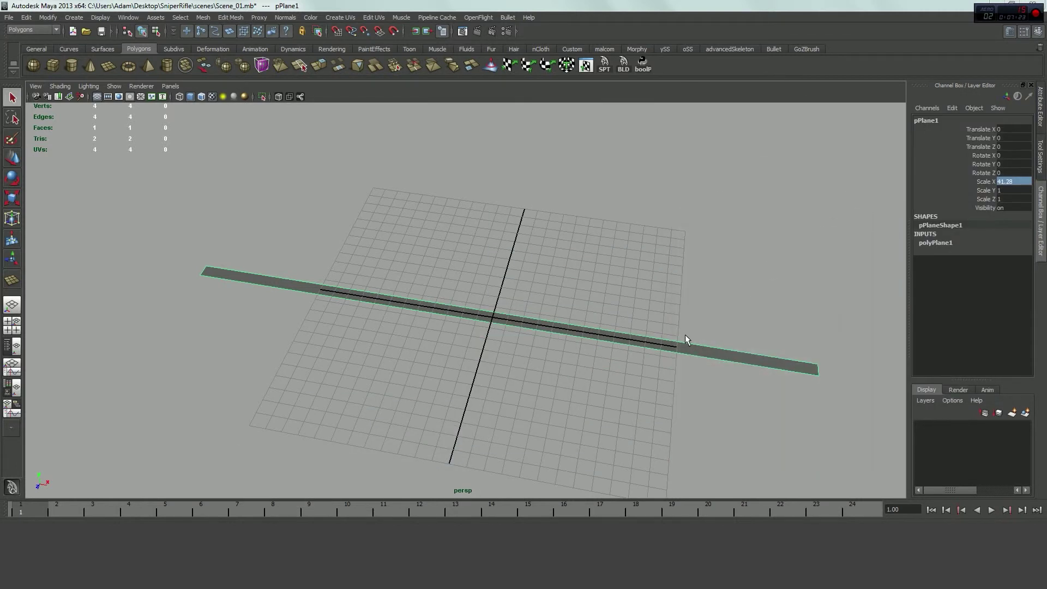
- Set the plane's Scale Z to 23.22 to match the reference image's height
click(1003, 199)
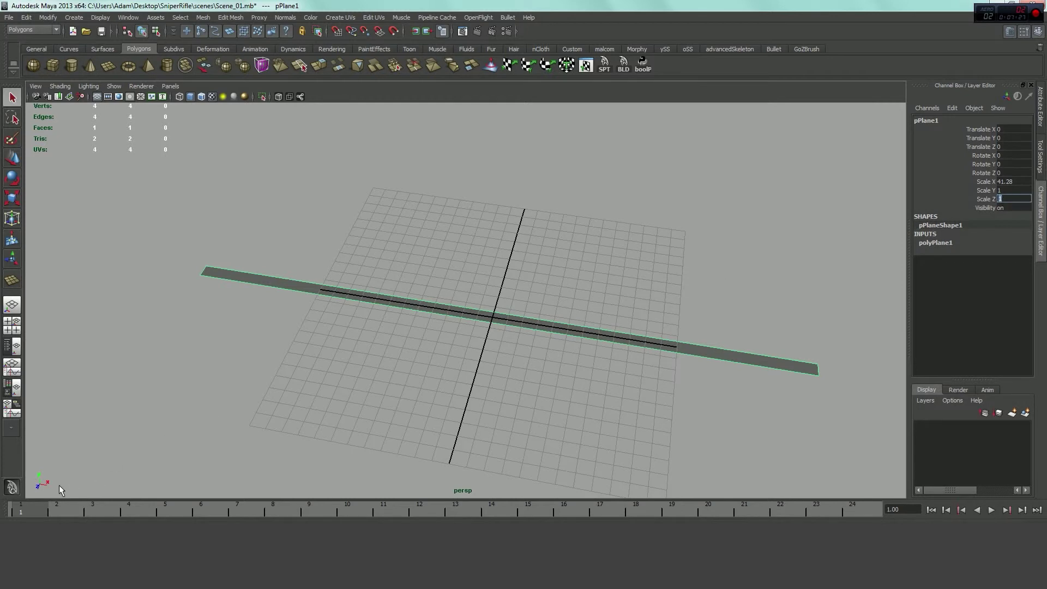
alt+drag(312, 407, 549, 378)
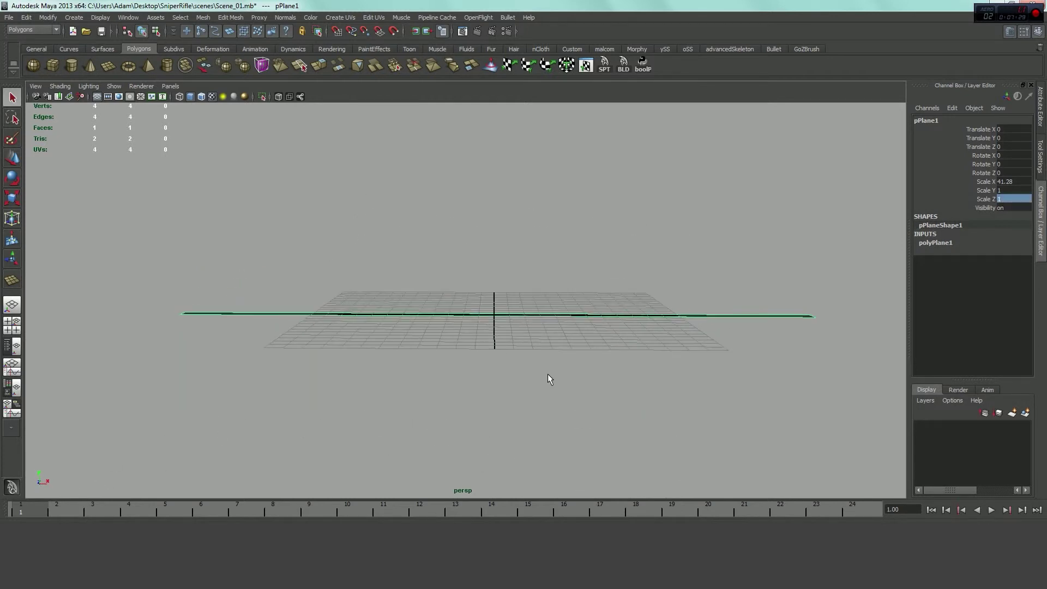
alt+drag(506, 220, 436, 276)
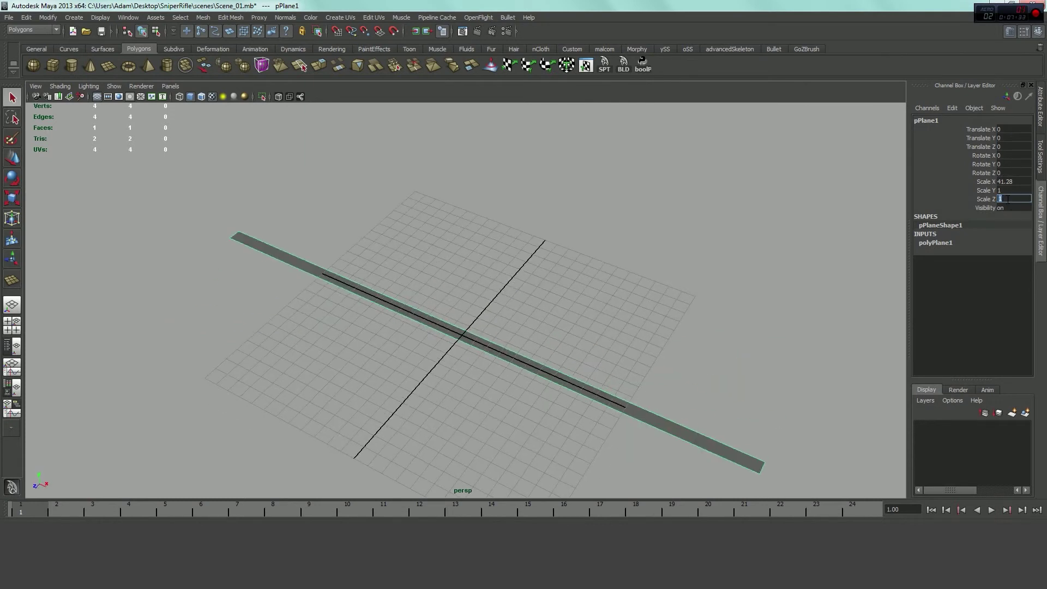
text(22)
key(Return)
alt+drag(623, 386, 599, 276)
- Stand the plane upright by setting its Rotate X to 90
right_drag(598, 262, 600, 262)
key(w)
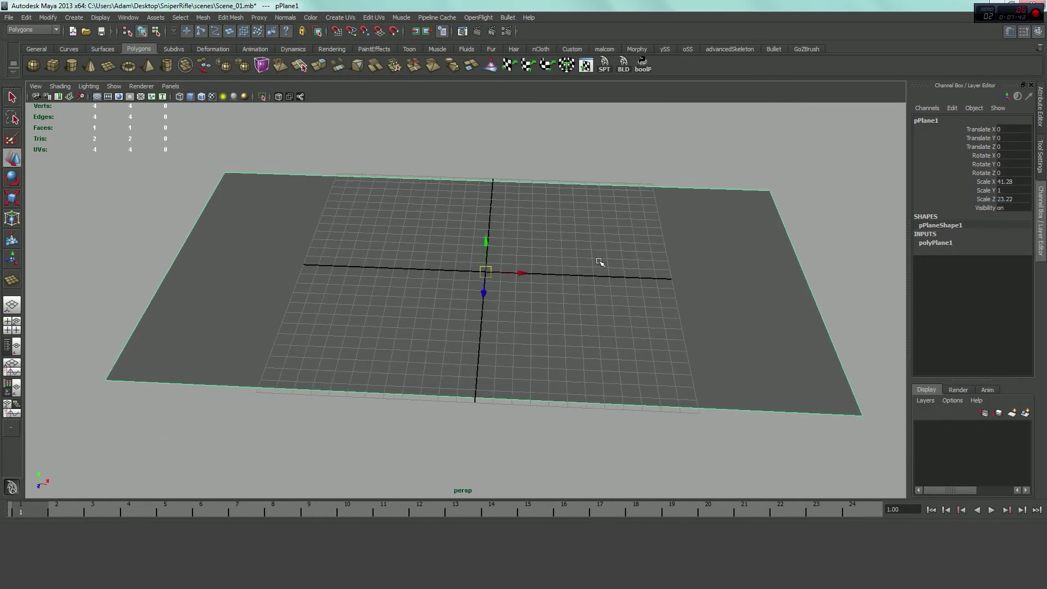
key(e)
drag(486, 248, 475, 311)
alt+middle_drag(595, 314, 492, 331)
alt+drag(492, 331, 540, 327)
double_click(1011, 155)
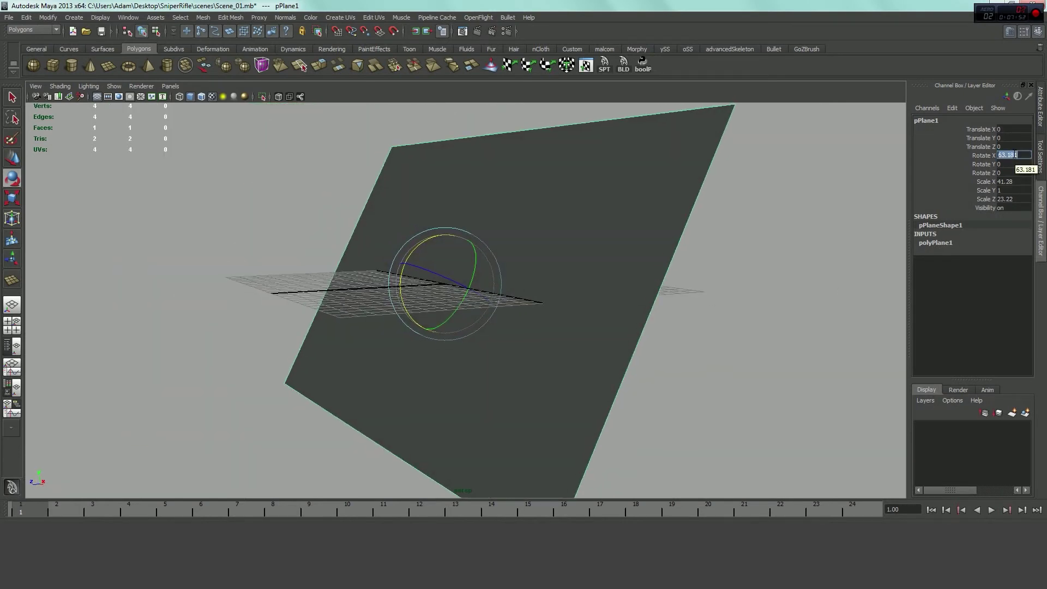
text(90)
key(Return)
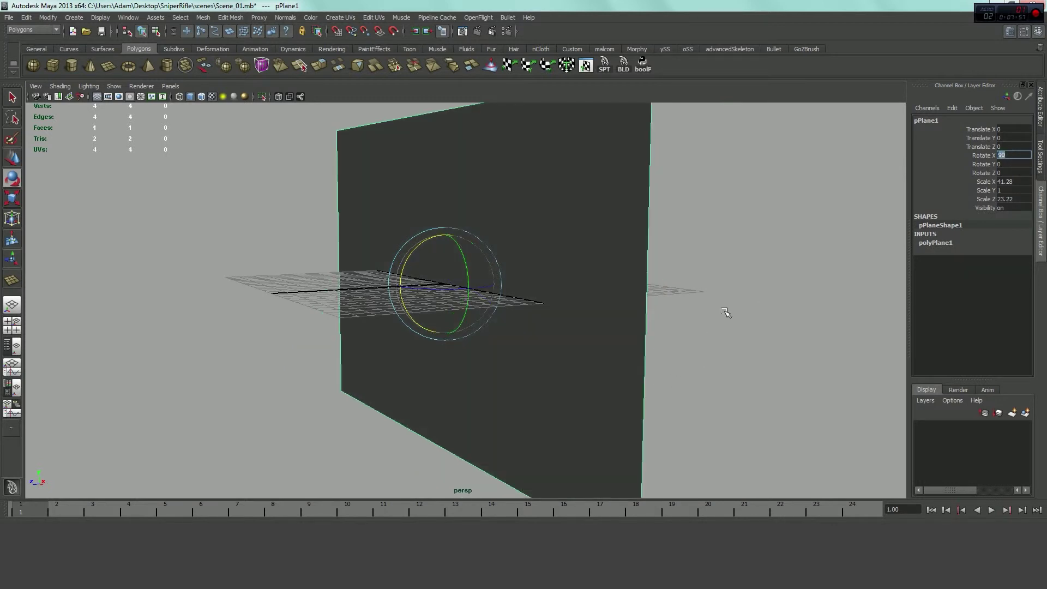
- Assign a new Surface Shader material to the plane and open the shader's attributes
click(669, 281)
click(596, 245)
right_click(442, 207)
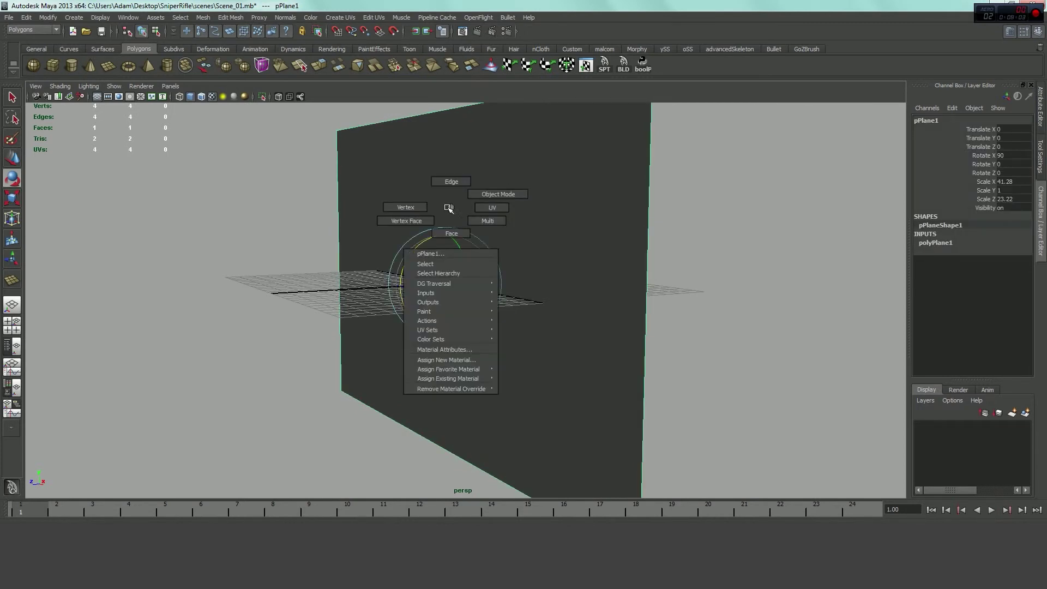
mouse_move(483, 377)
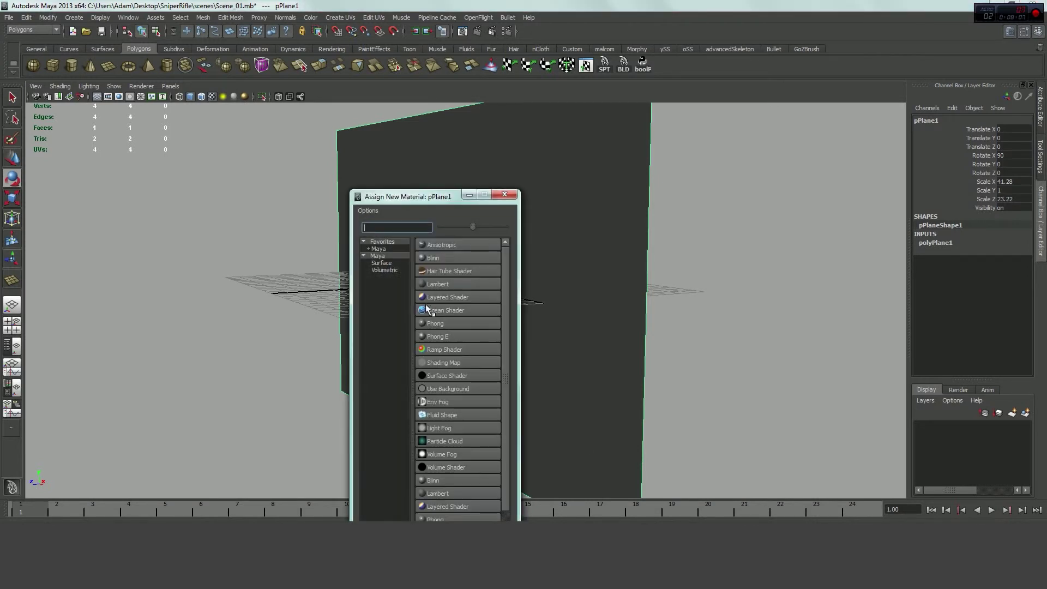
click(384, 255)
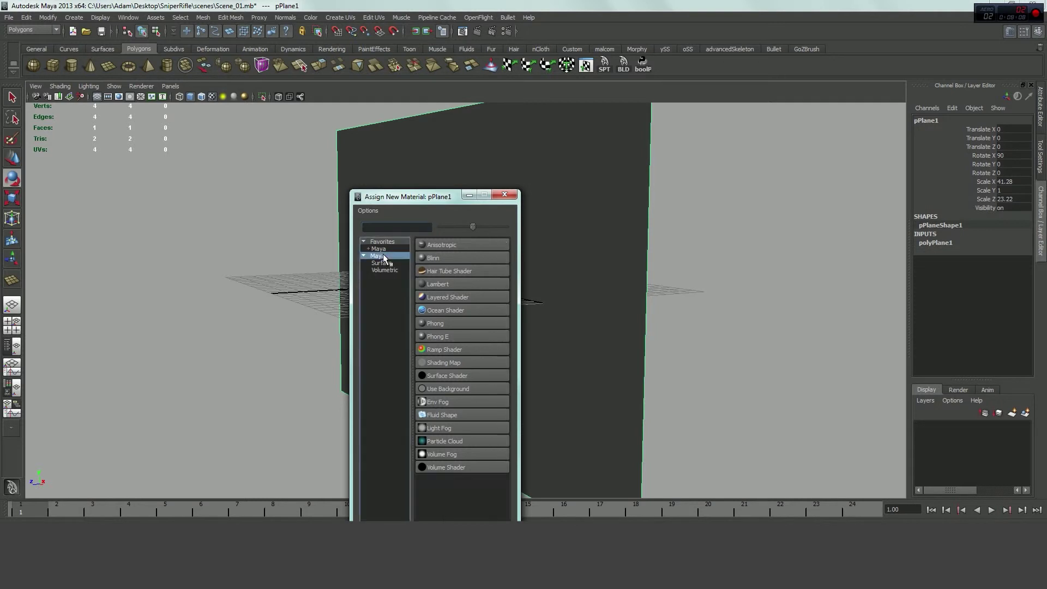
click(463, 375)
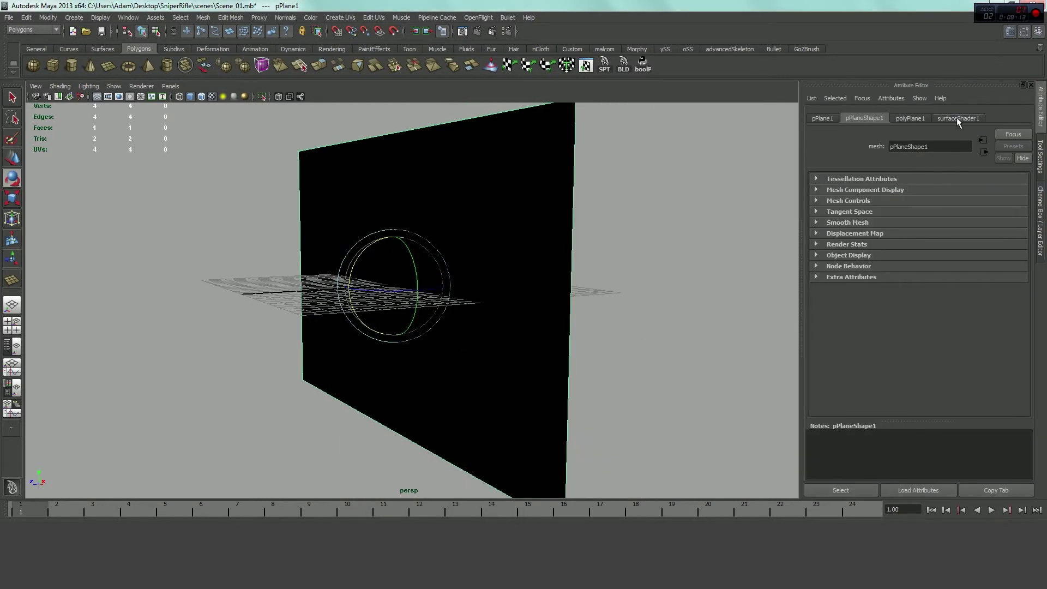
click(958, 118)
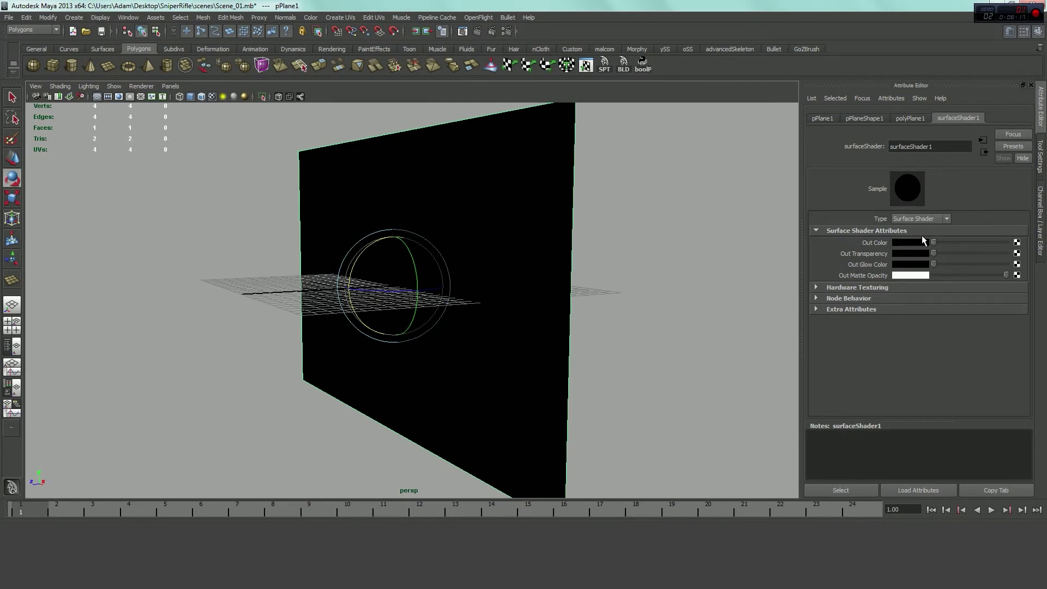
- Map a File texture using SniperRifleReference.jpg to the shader's Out Color and show textures in the perspective view
click(1017, 243)
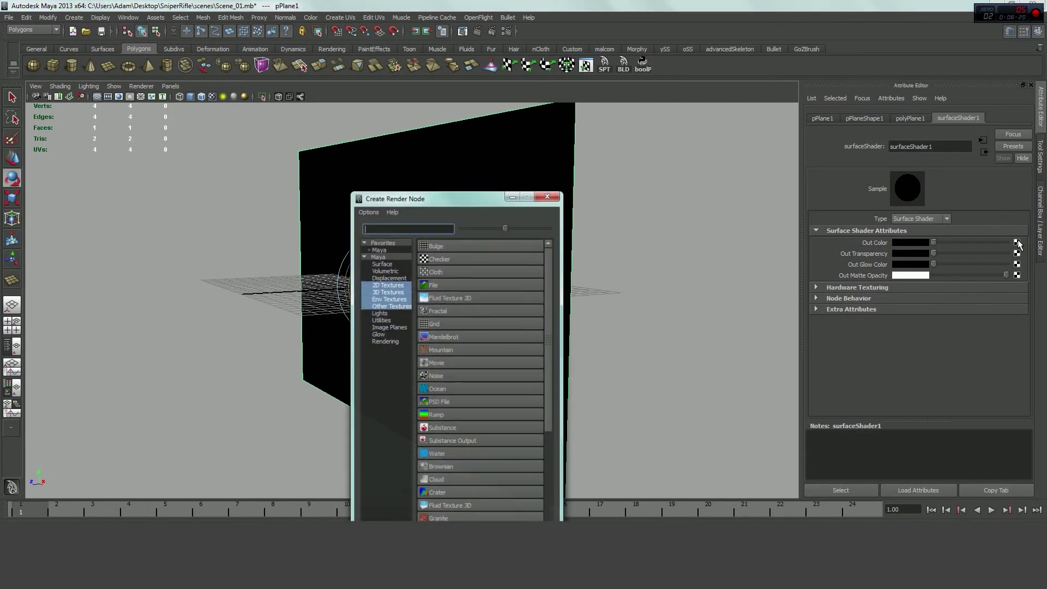
click(443, 285)
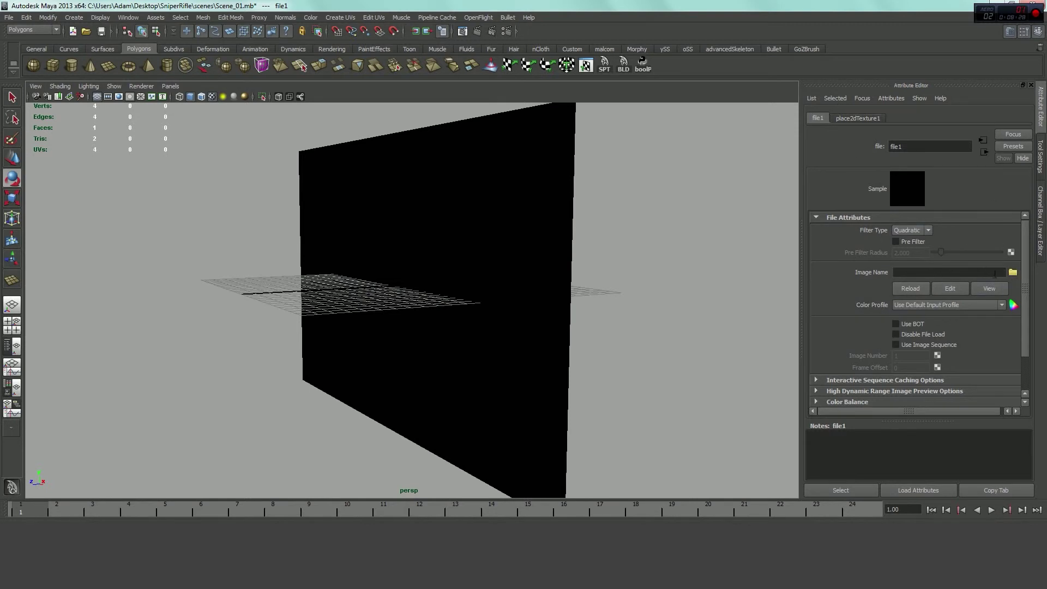
click(1013, 272)
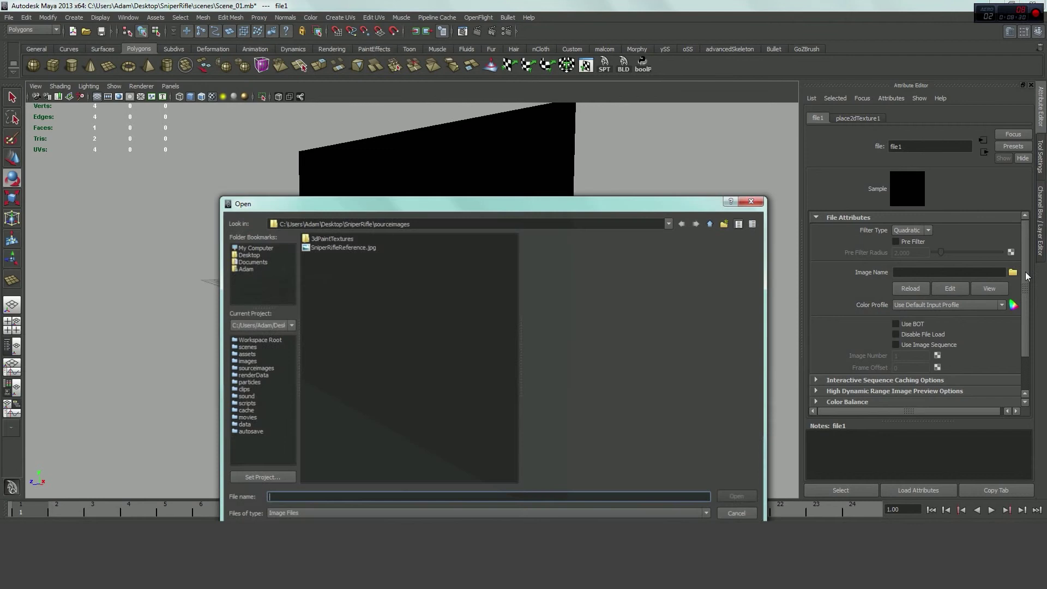
click(321, 250)
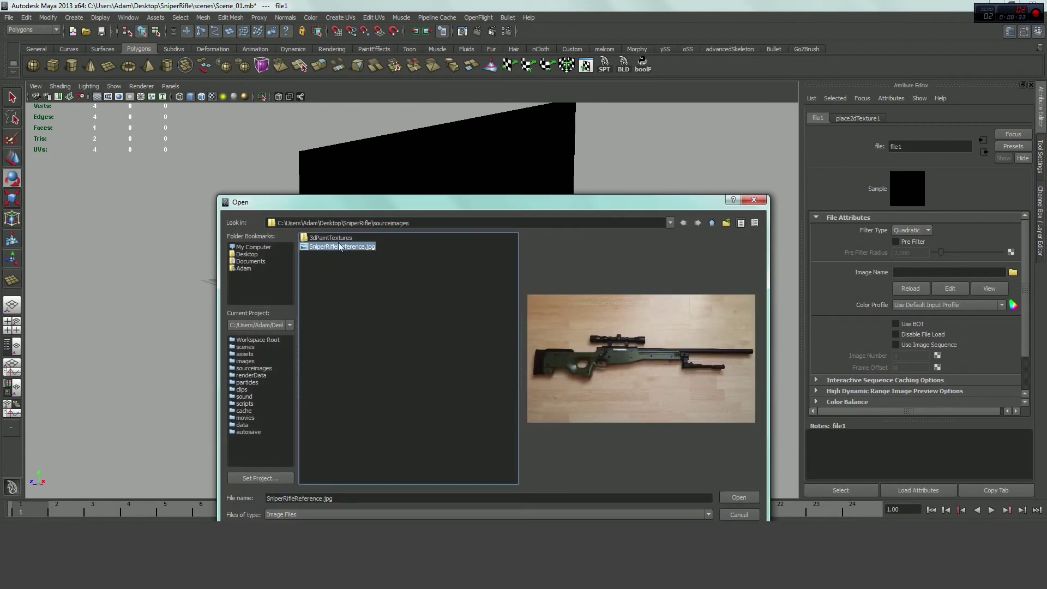
click(739, 498)
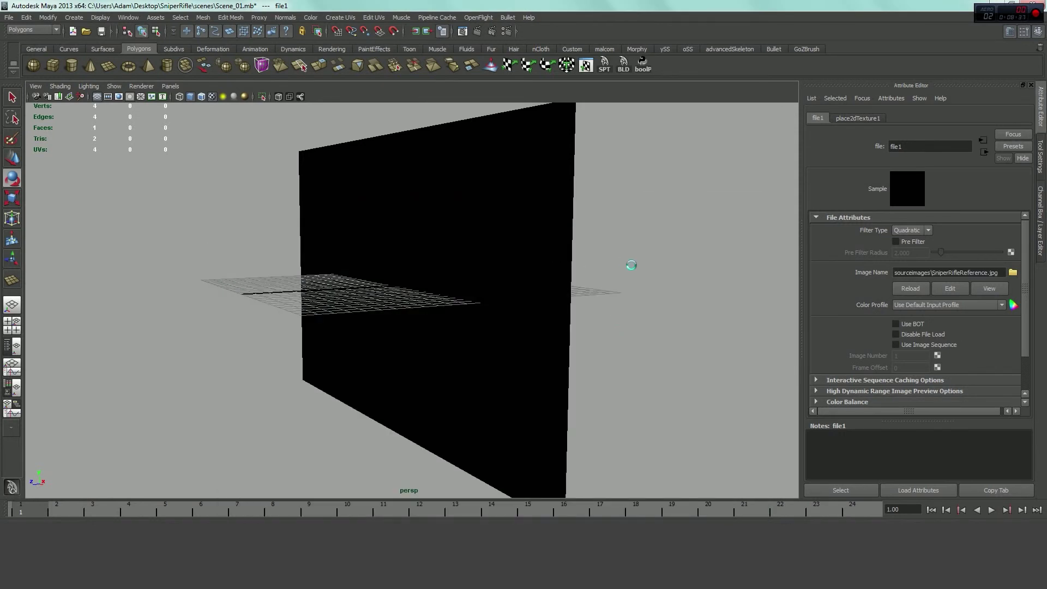
alt+drag(631, 265, 203, 80)
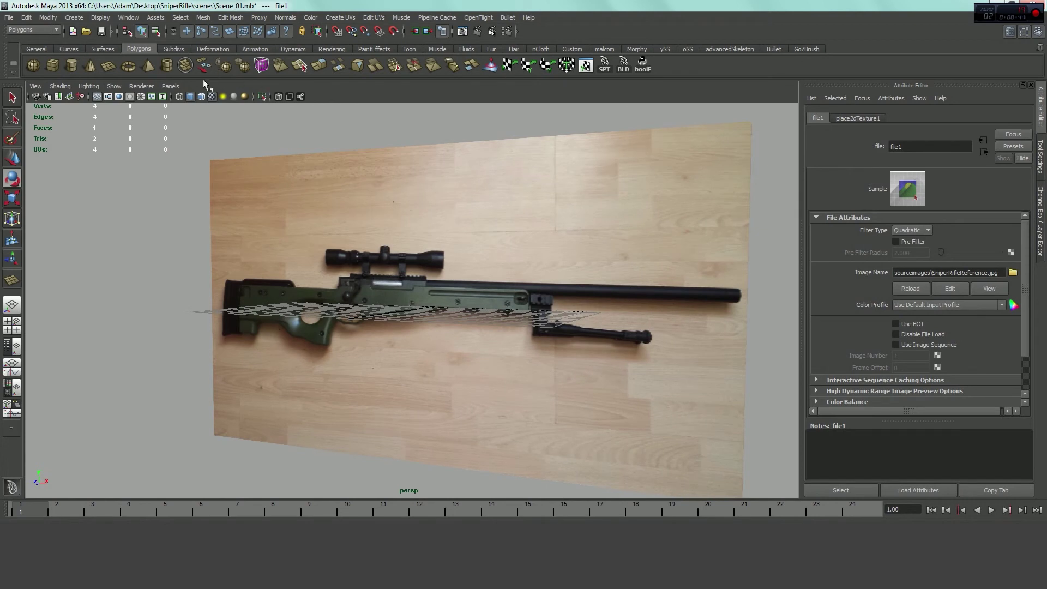
click(212, 98)
click(213, 98)
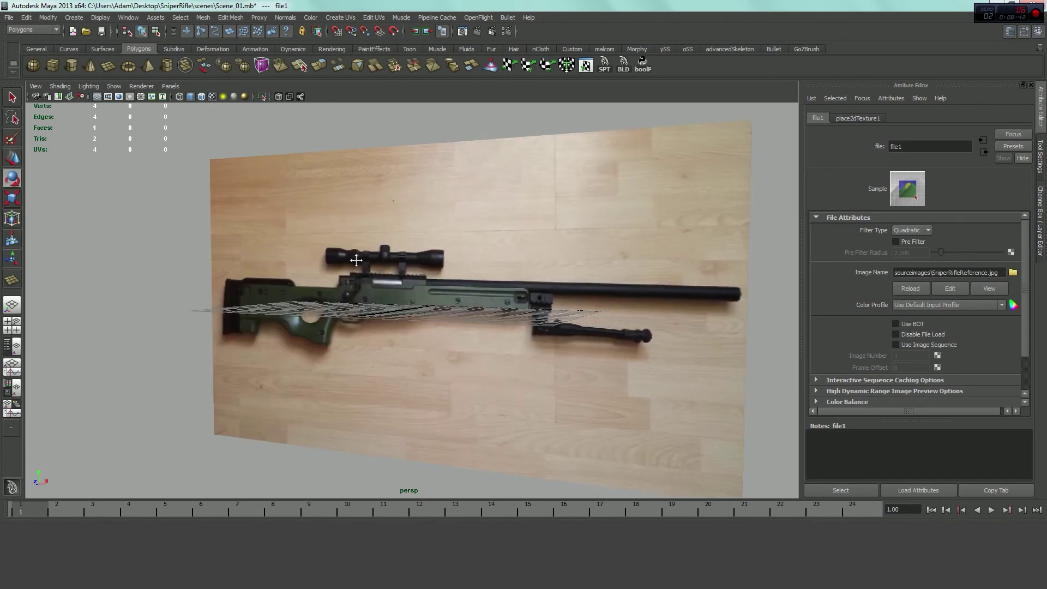
- Move the textured plane back behind the grid along Z, to a Translate Z of about -42.77
alt+middle_drag(349, 262, 357, 248)
alt+drag(357, 249, 379, 234)
click(381, 235)
scroll(382, 234, down, 3)
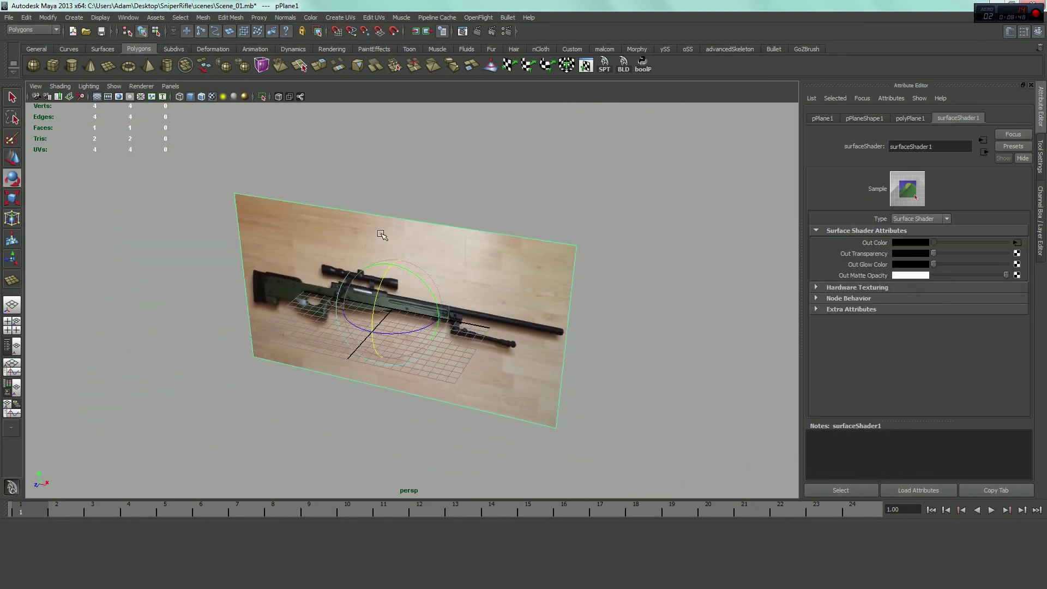
key(w)
drag(375, 325, 456, 285)
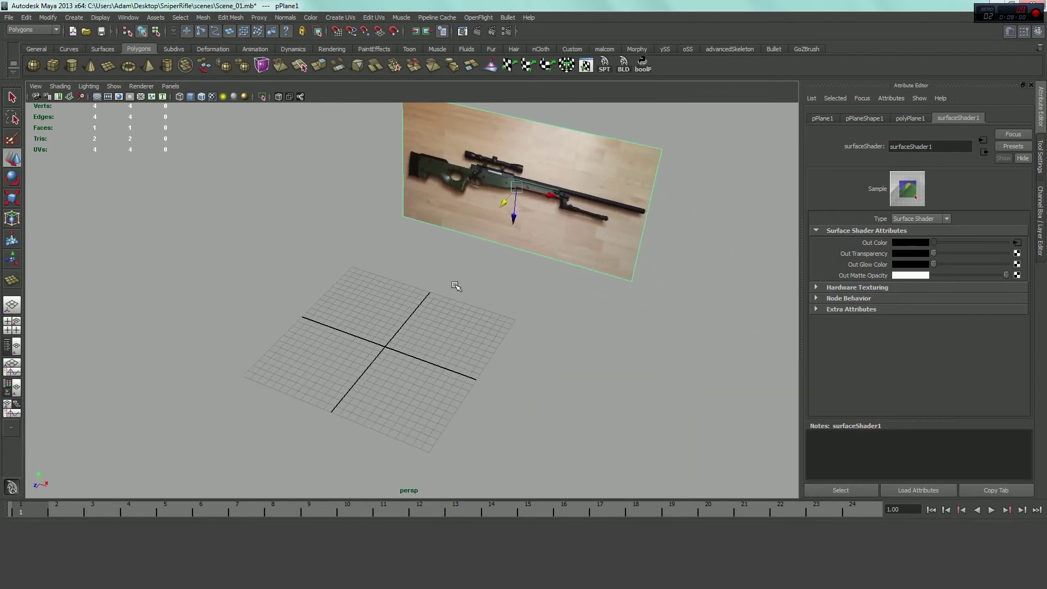
- Put the selected plane on a new display layer and set that layer's display type to Reference
click(1041, 202)
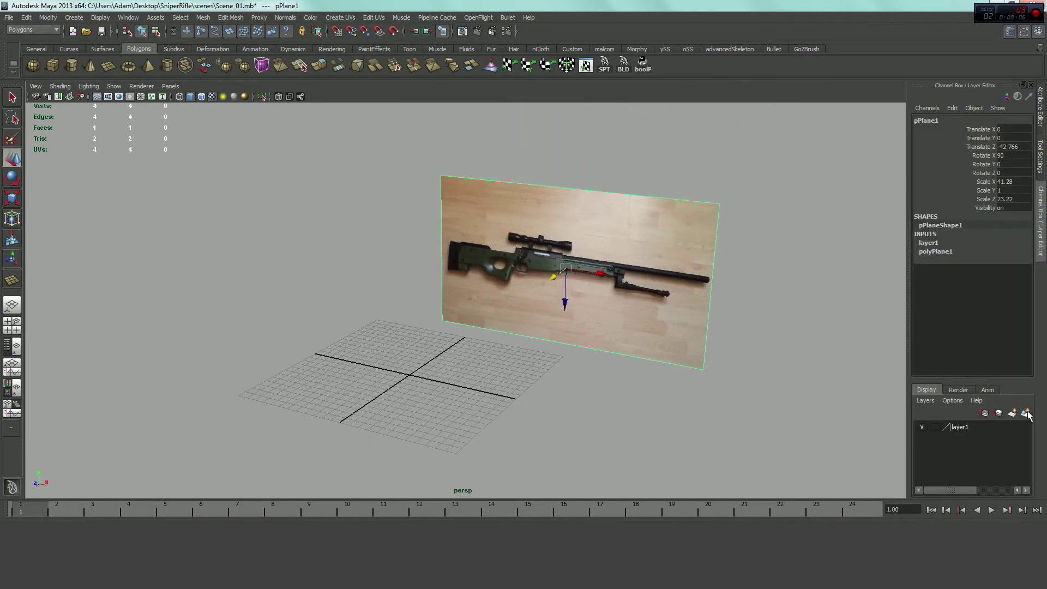
click(922, 427)
click(923, 428)
click(935, 428)
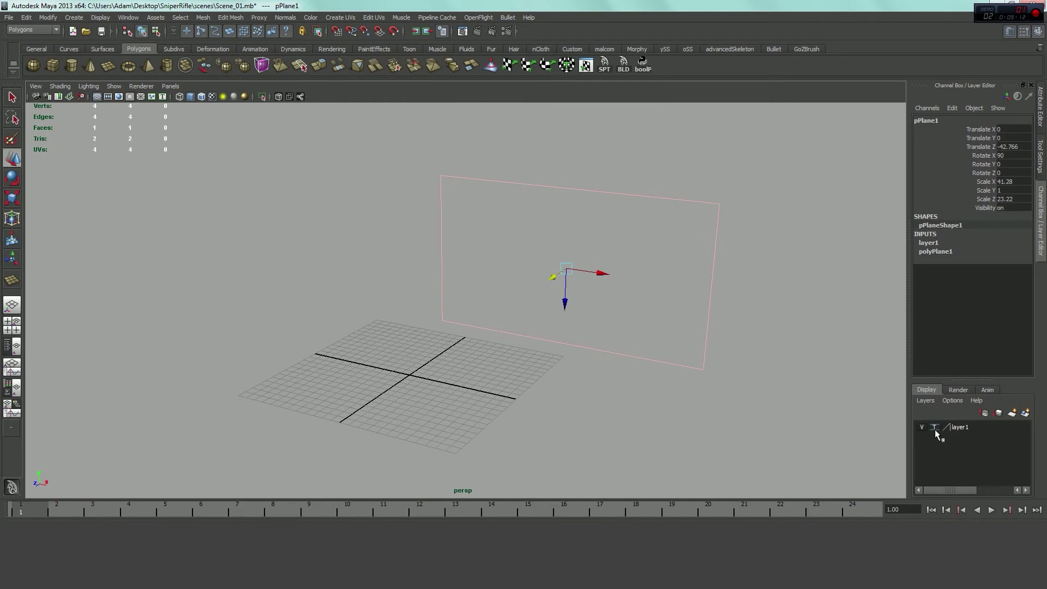
click(934, 427)
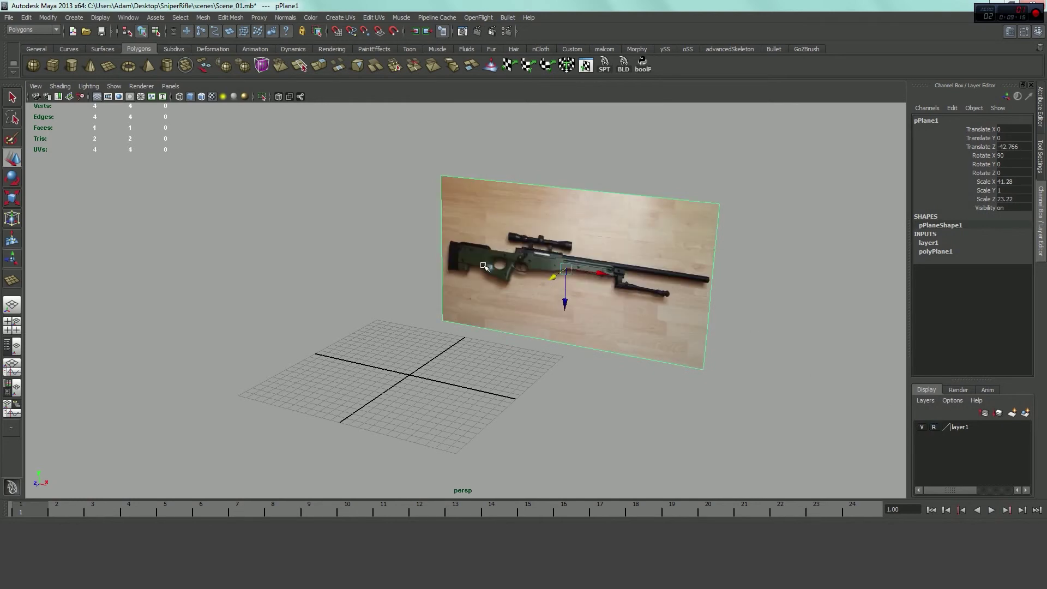
- Test in the perspective view whether the plane on the reference layer can still be selected
click(616, 366)
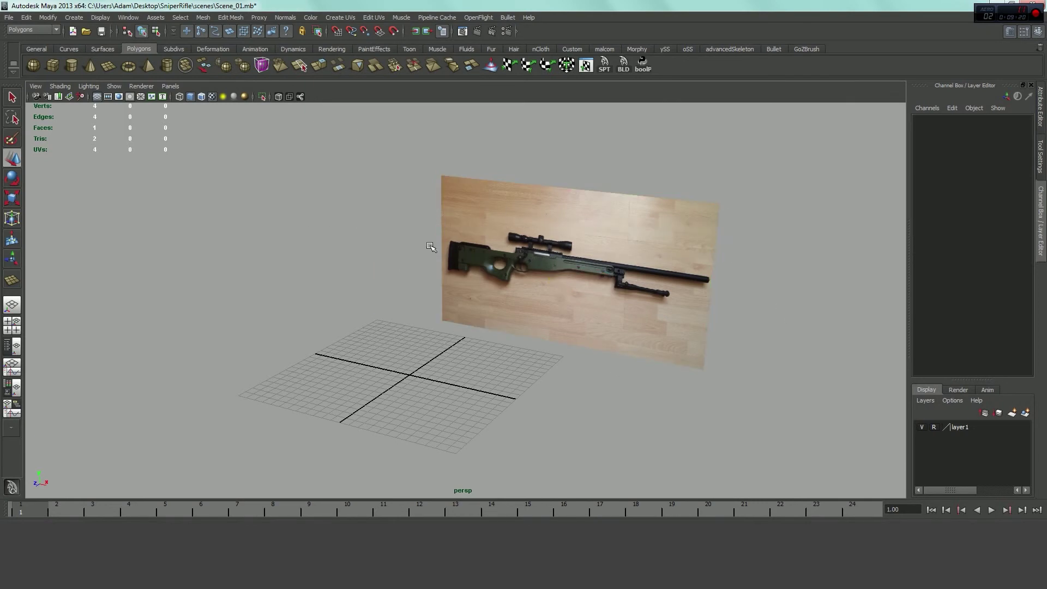
alt+drag(433, 243, 578, 240)
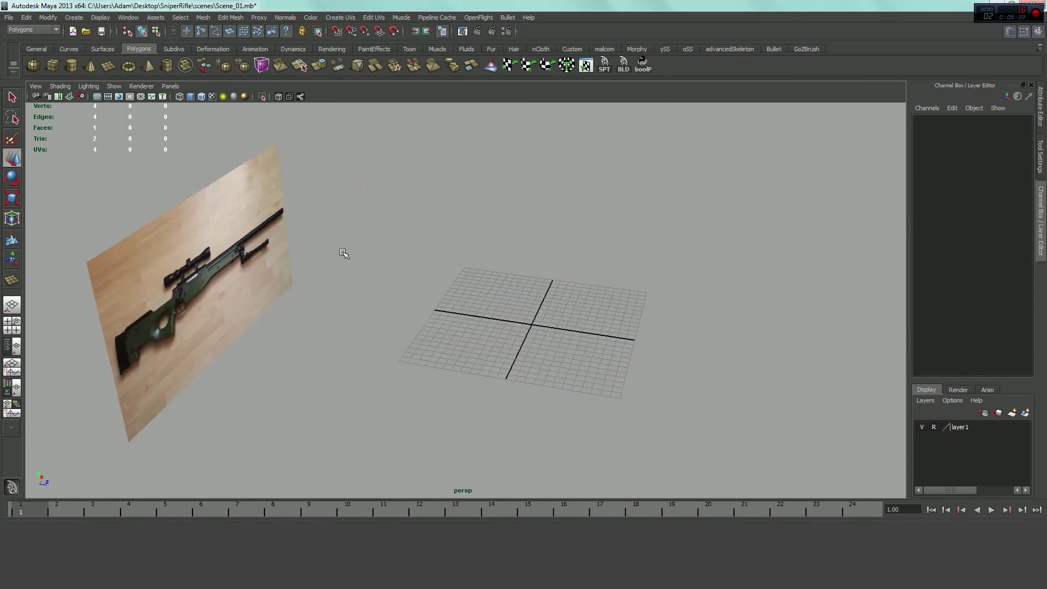
alt+drag(343, 253, 626, 330)
drag(533, 373, 676, 245)
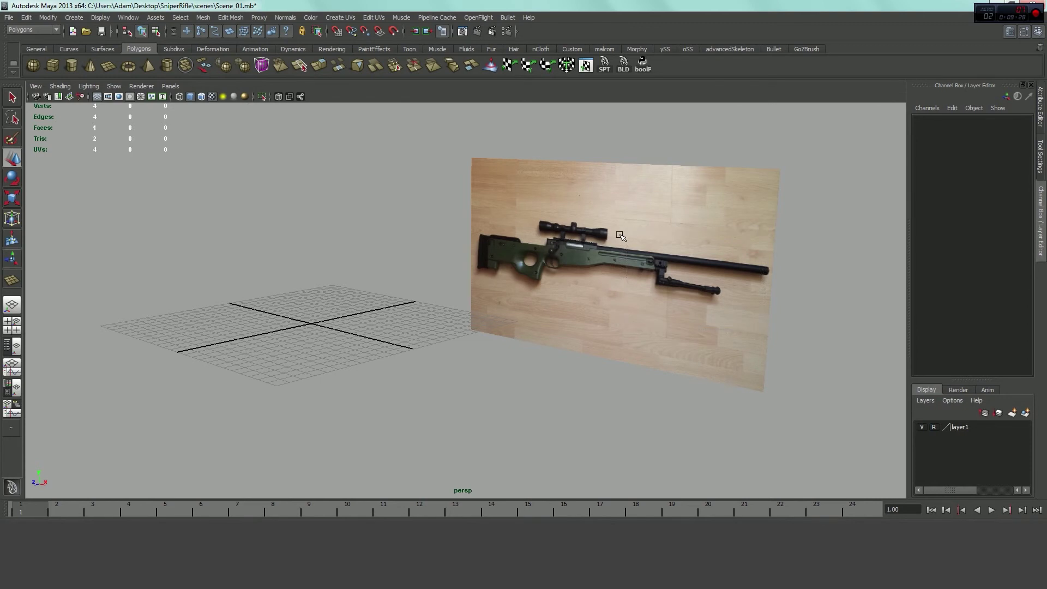
mouse_move(496, 290)
alt+middle_down()
mouse_move(555, 299)
mouse_move(498, 276)
mouse_move(477, 297)
mouse_move(490, 298)
alt+middle_up()
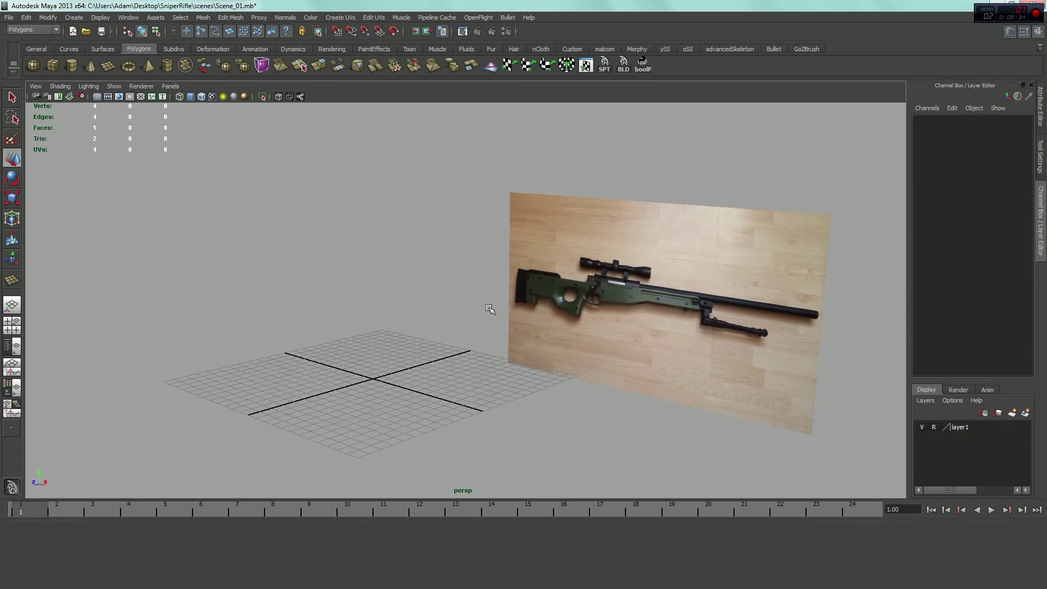
- Switch to the four-view layout and display the rifle plane smooth shaded and textured in the front view
key(space)
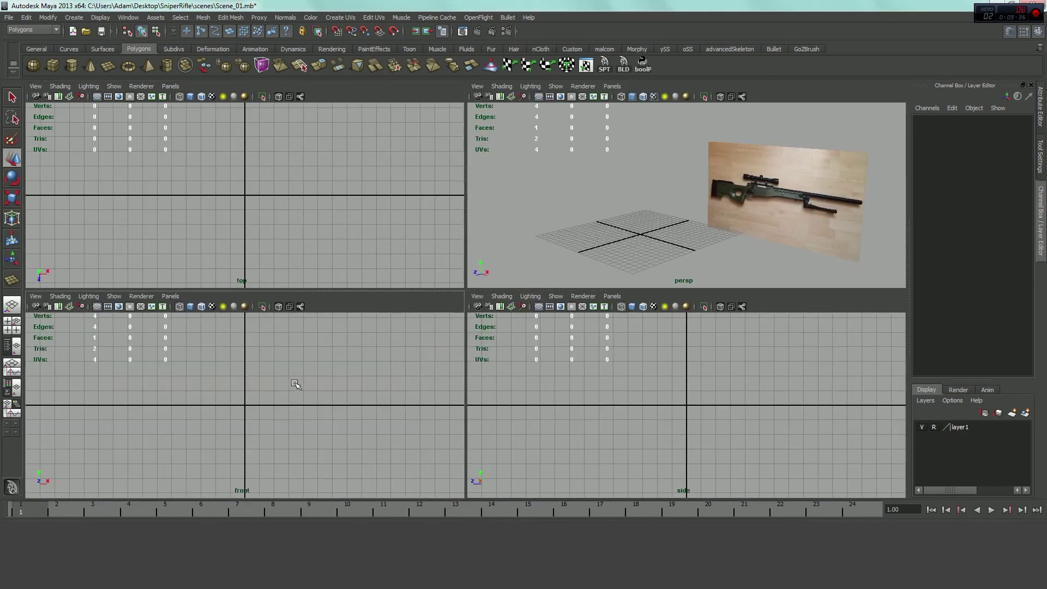
scroll(295, 383, down, 5)
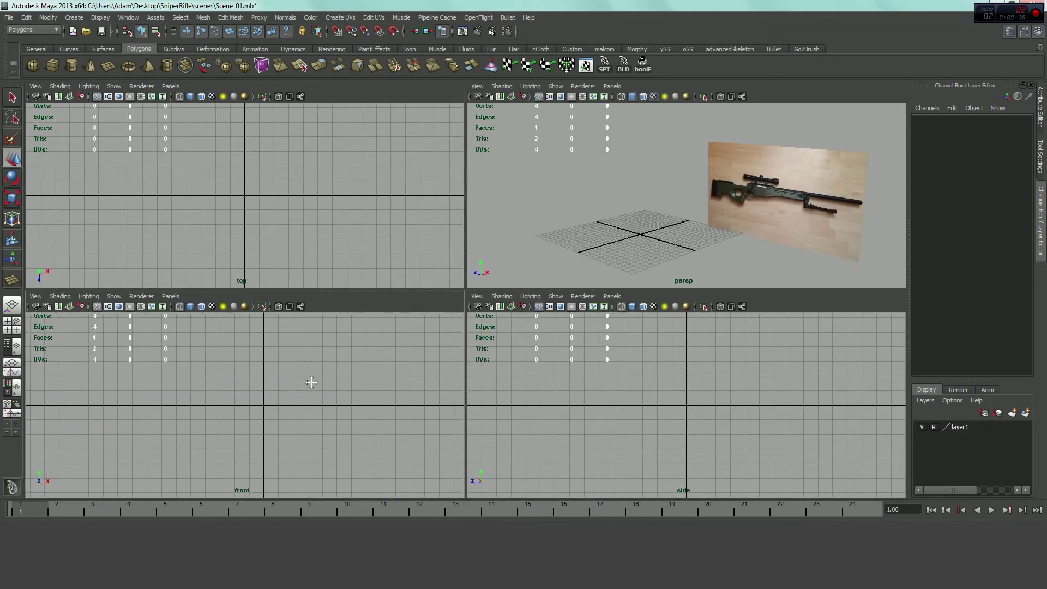
scroll(295, 384, down, 3)
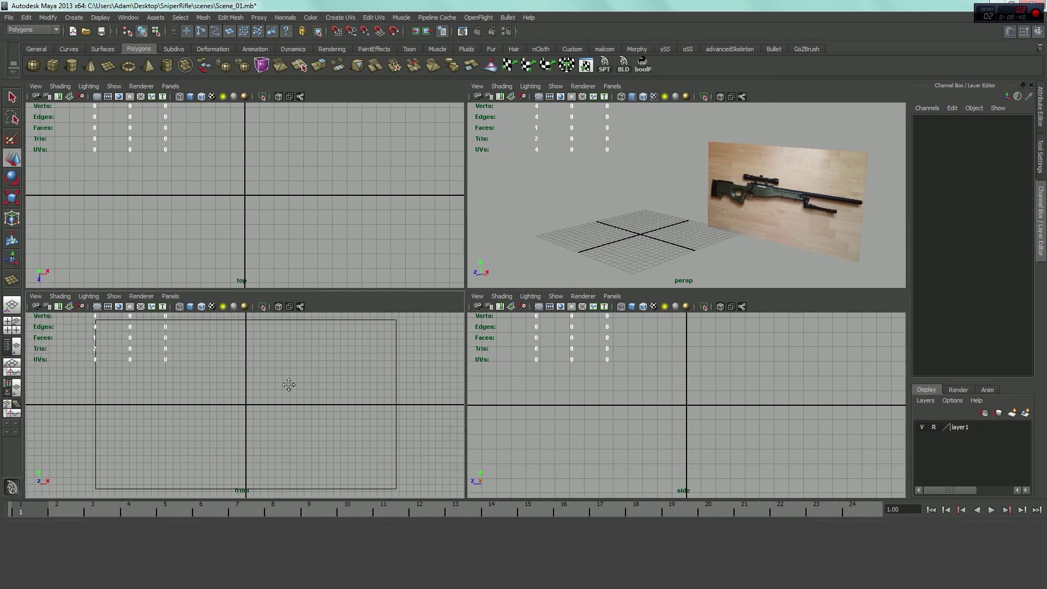
scroll(246, 355, up, 2)
scroll(187, 344, down, 1)
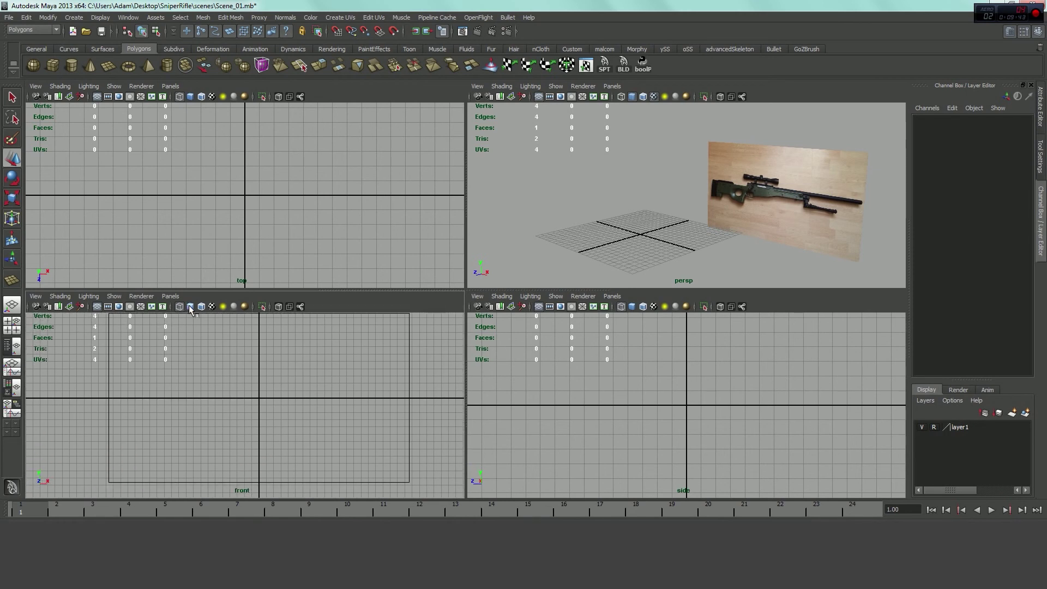
click(190, 307)
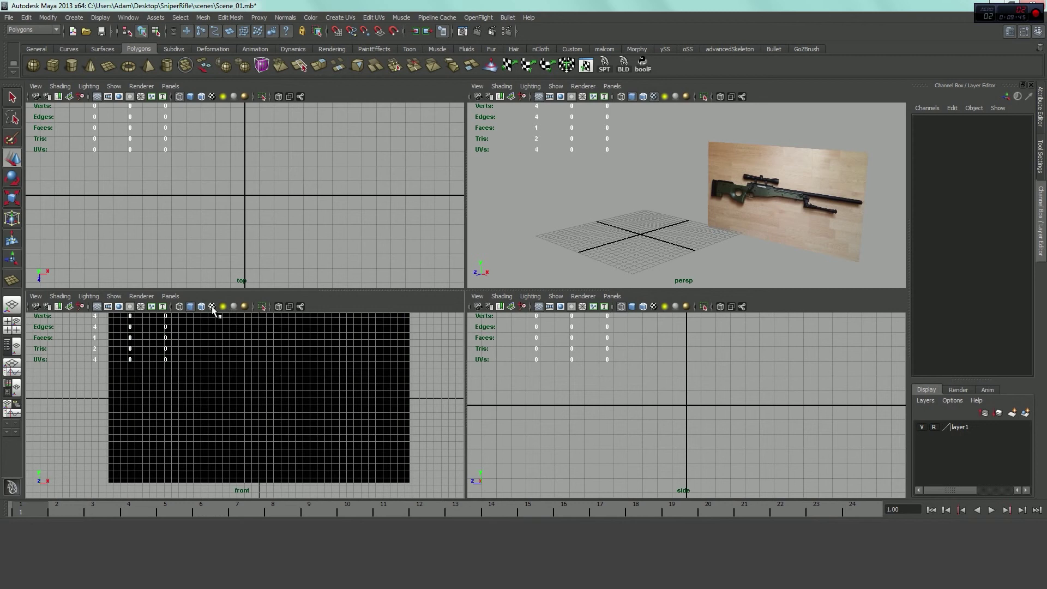
click(211, 307)
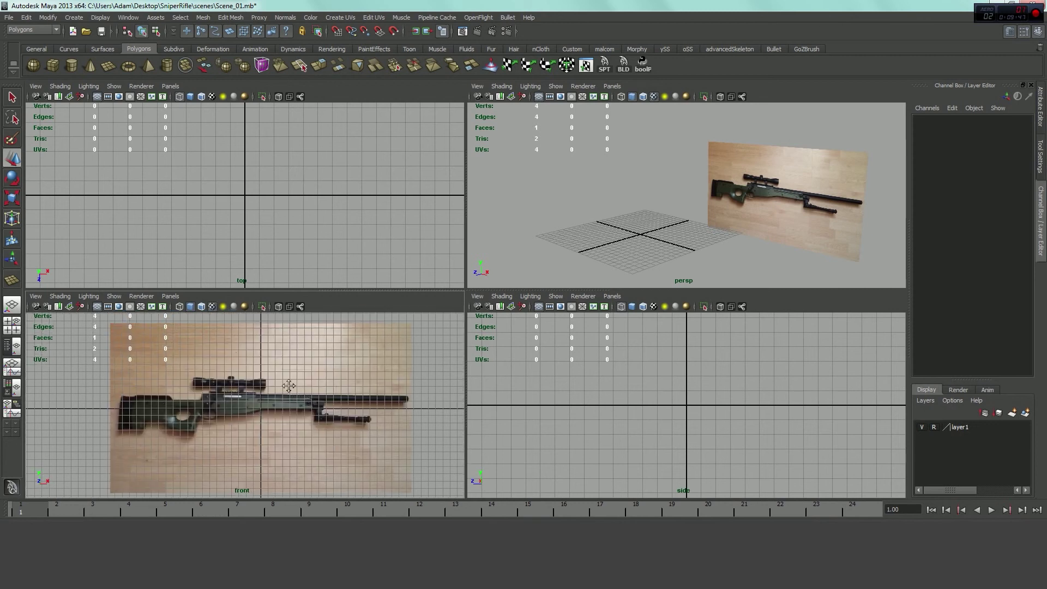
- Hide the grid in both the front and perspective views
click(114, 296)
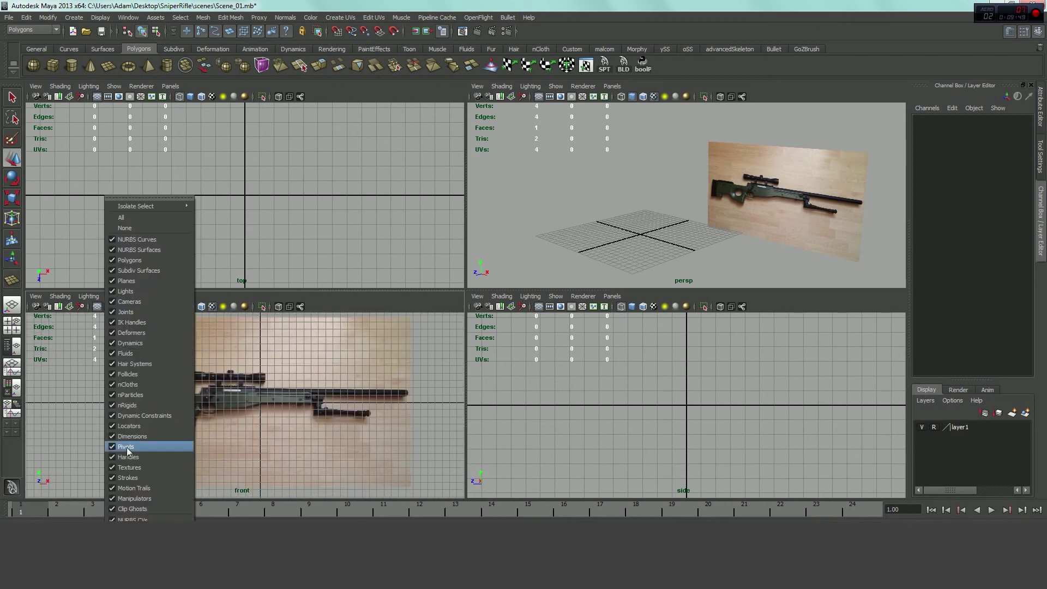
click(332, 461)
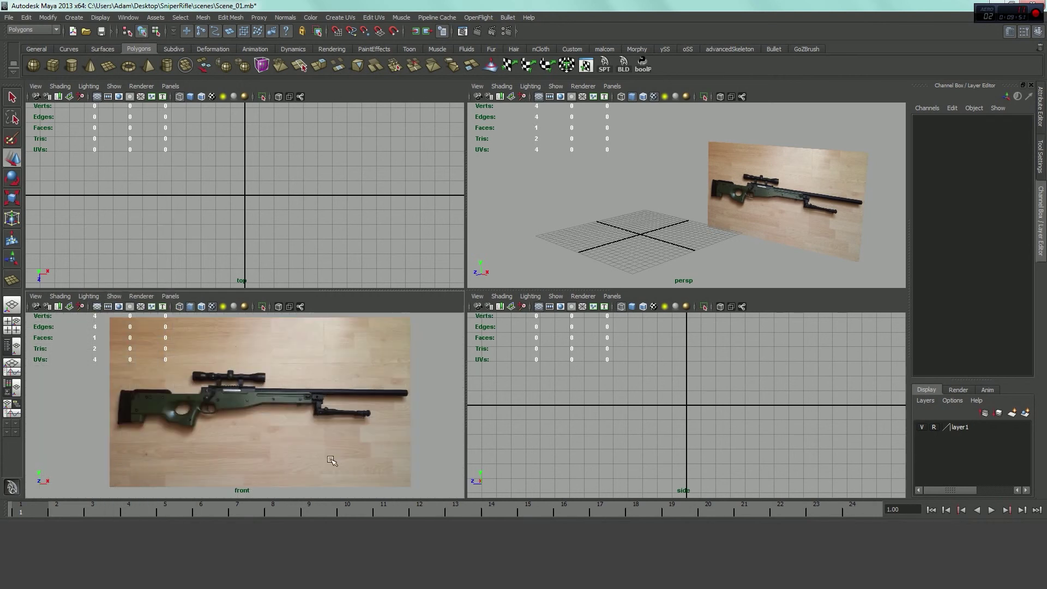
mouse_move(307, 410)
alt+middle_down()
mouse_move(272, 406)
mouse_move(300, 404)
alt+middle_up()
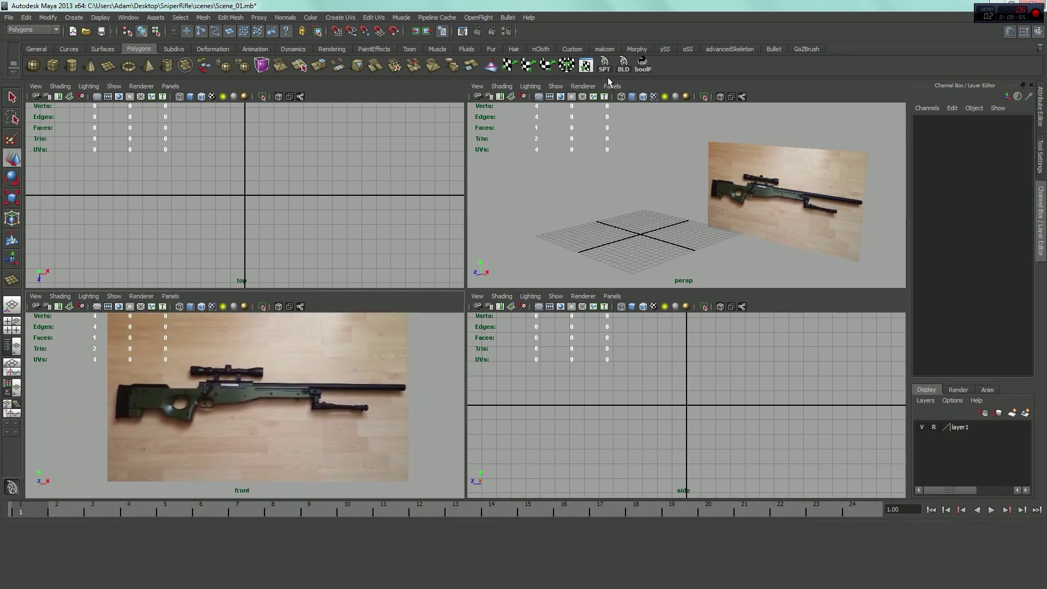
click(556, 87)
click(563, 438)
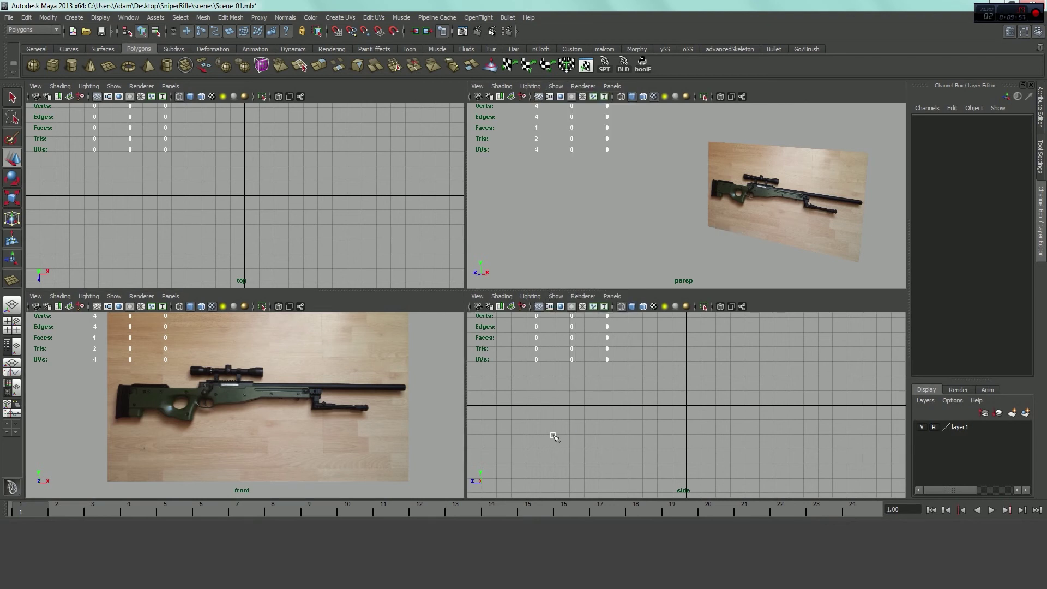
- Reposition the rifle reference in the front view and maximize that view
mouse_move(310, 378)
alt+middle_down()
mouse_move(336, 385)
mouse_move(229, 386)
mouse_move(338, 396)
mouse_move(353, 379)
mouse_move(306, 381)
alt+middle_up()
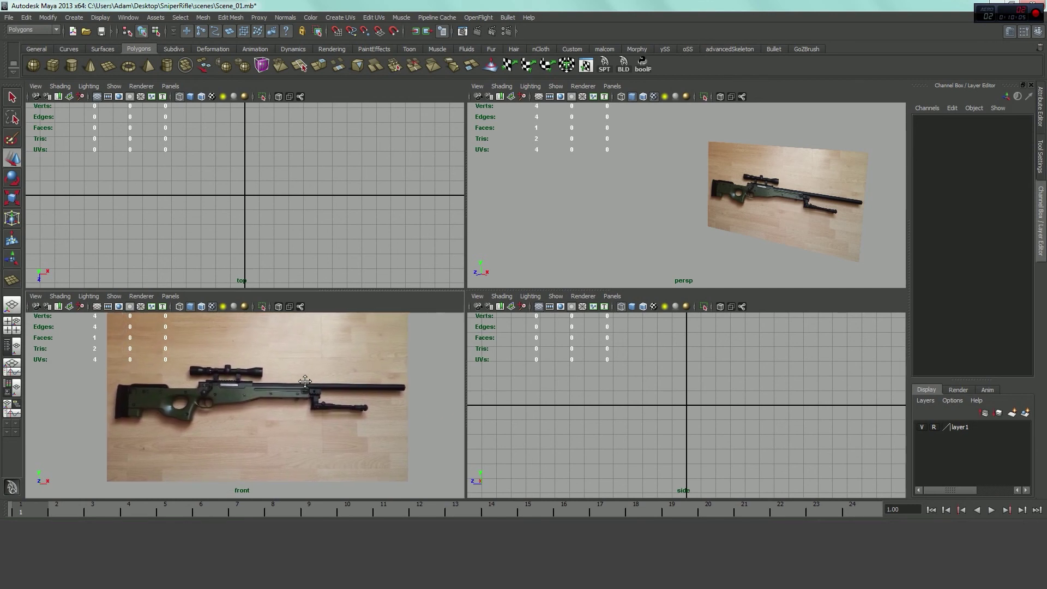
alt+middle_drag(305, 381, 281, 385)
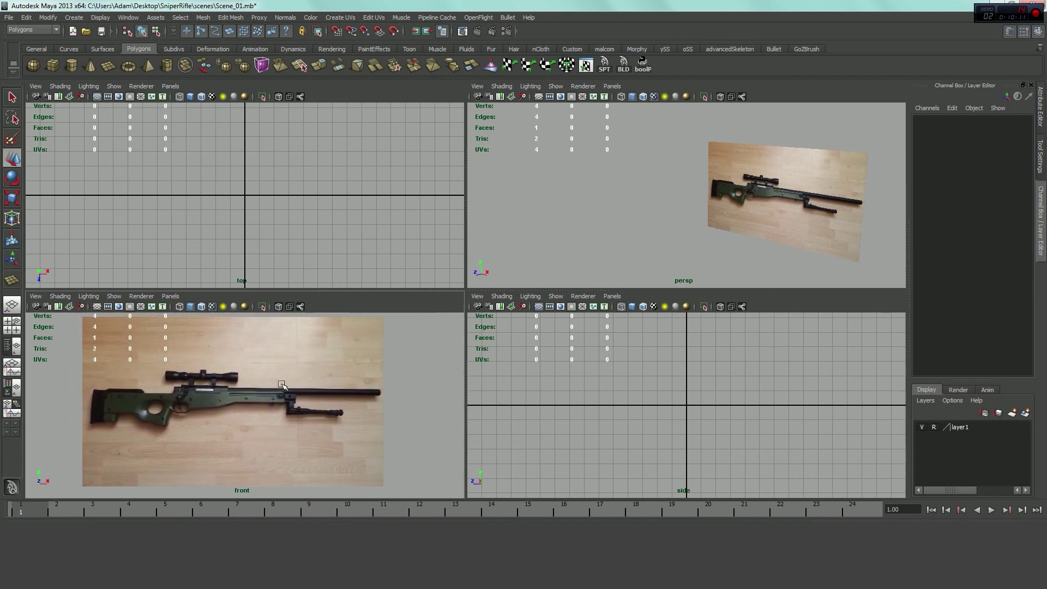
key(space)
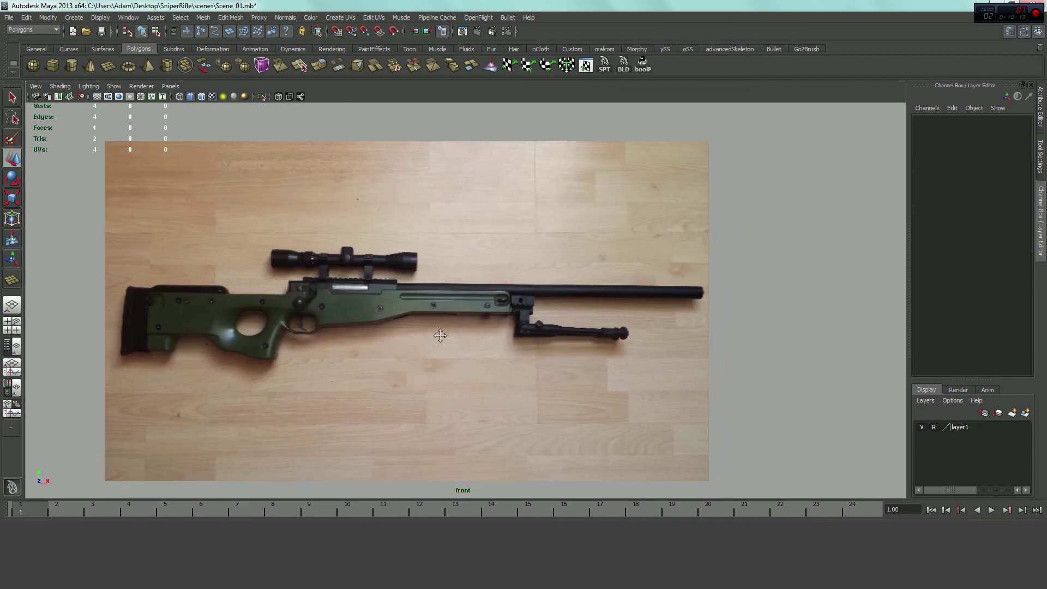